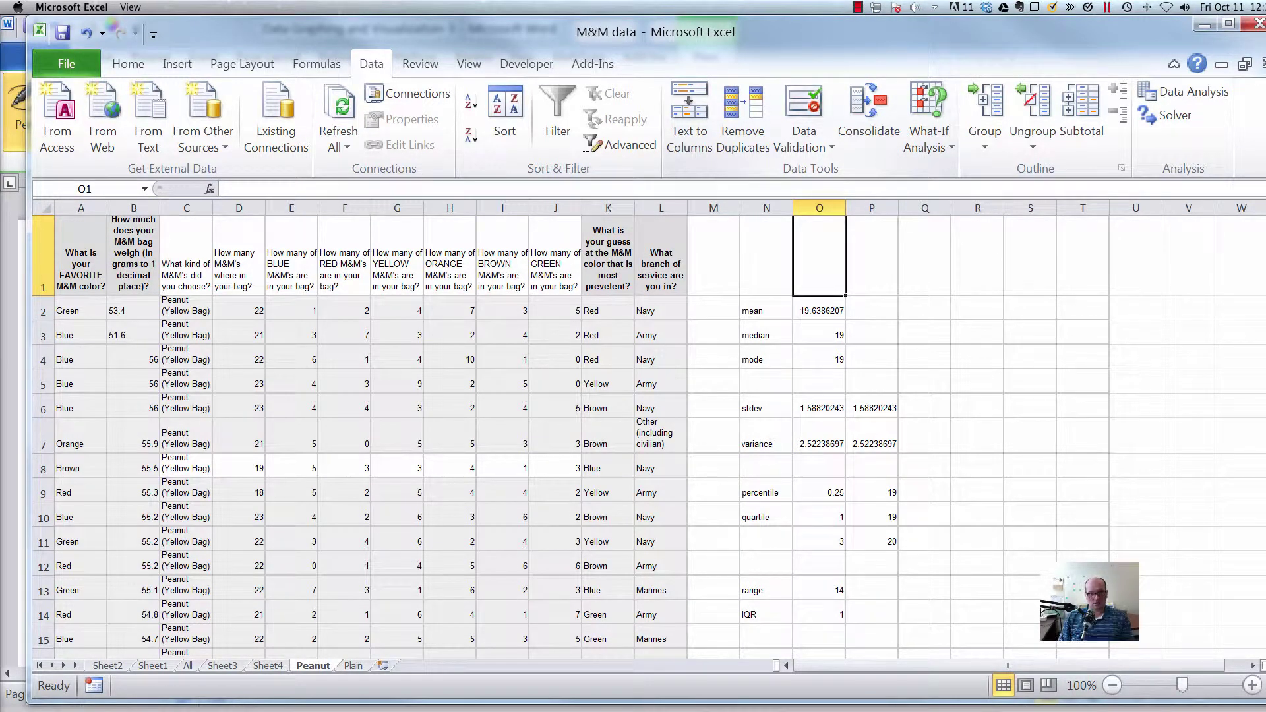
Review the bag-weight question in B1 and its first value, 53.4
click(321, 350)
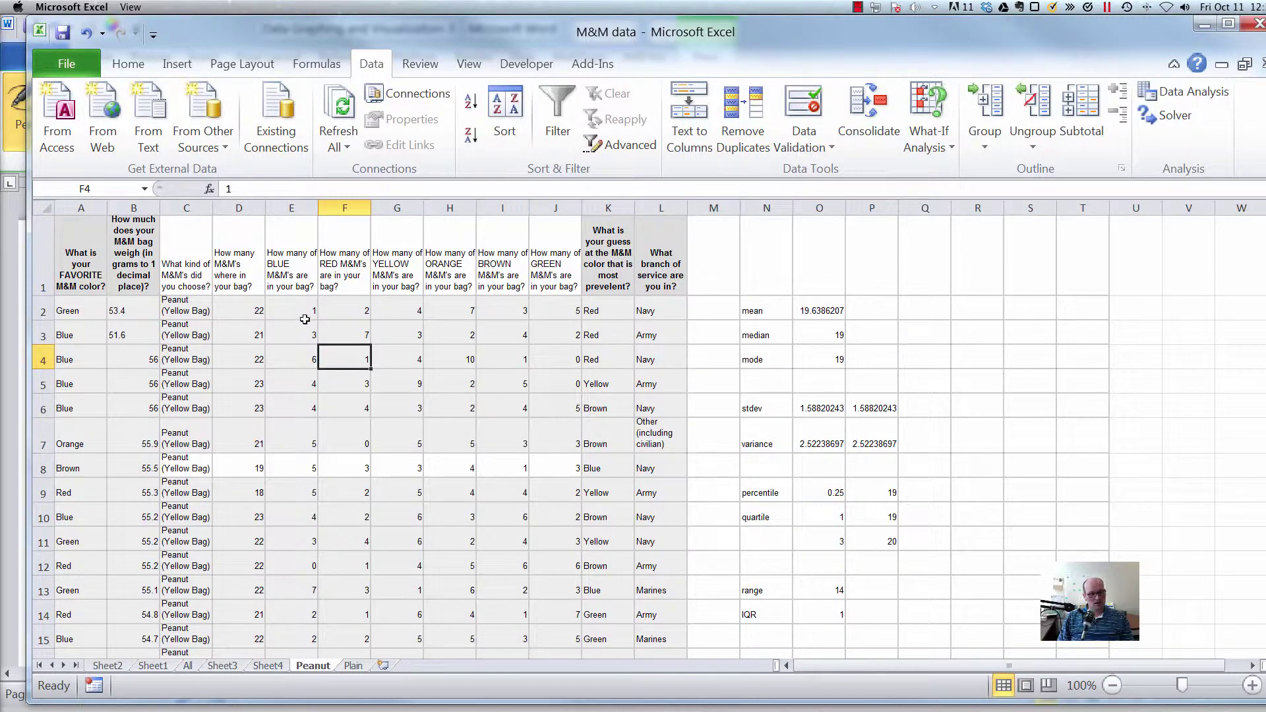
click(300, 313)
click(290, 285)
click(134, 277)
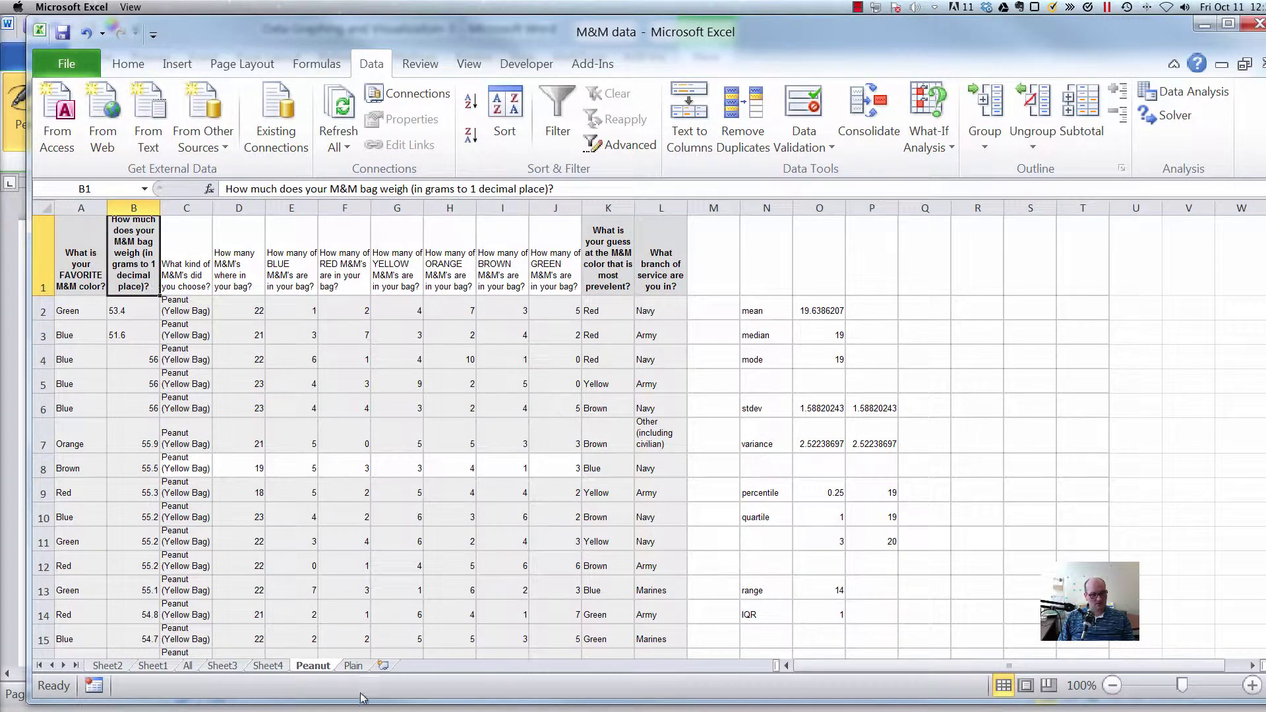
click(140, 300)
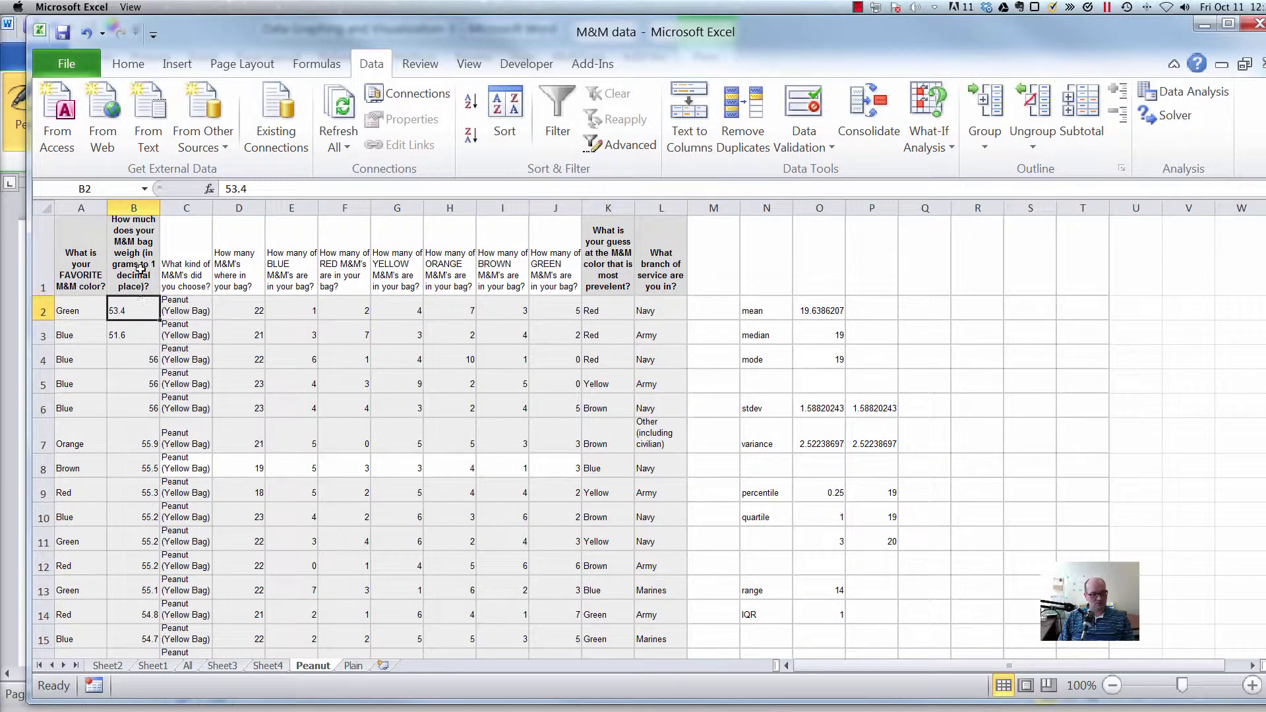
click(140, 269)
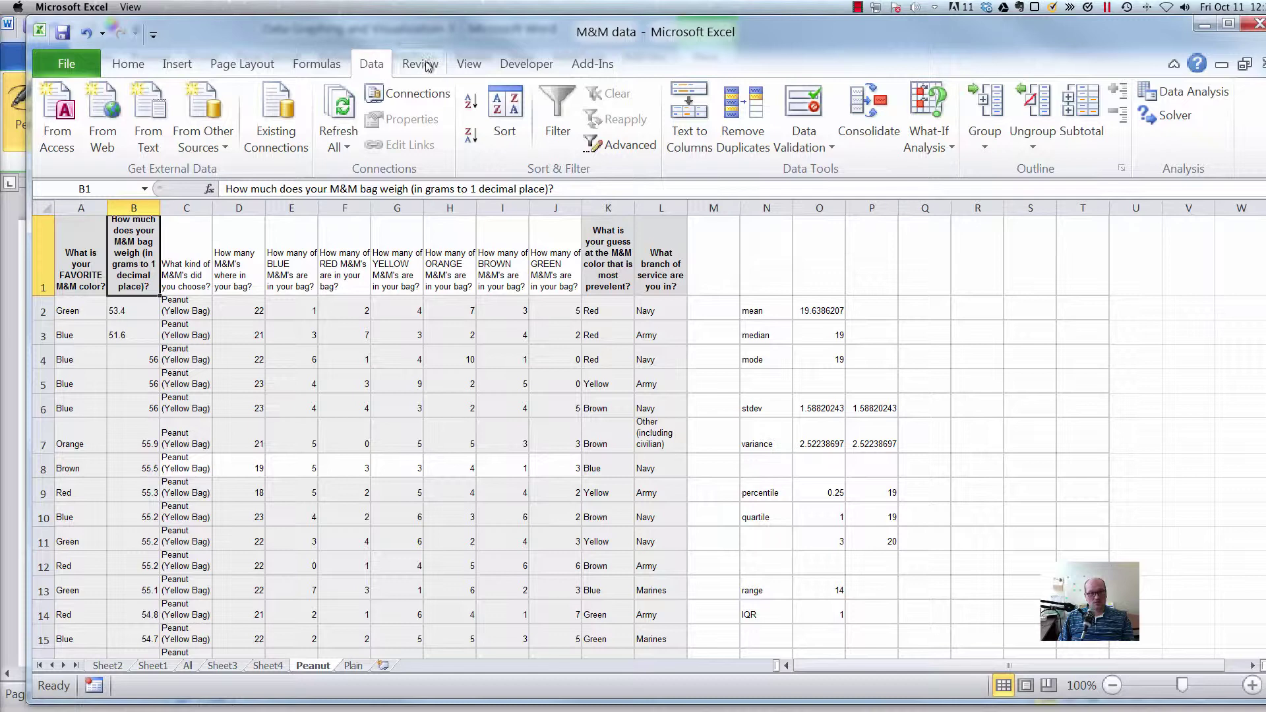
Open the Data Analysis tools list, then cancel it without choosing a tool
click(1183, 92)
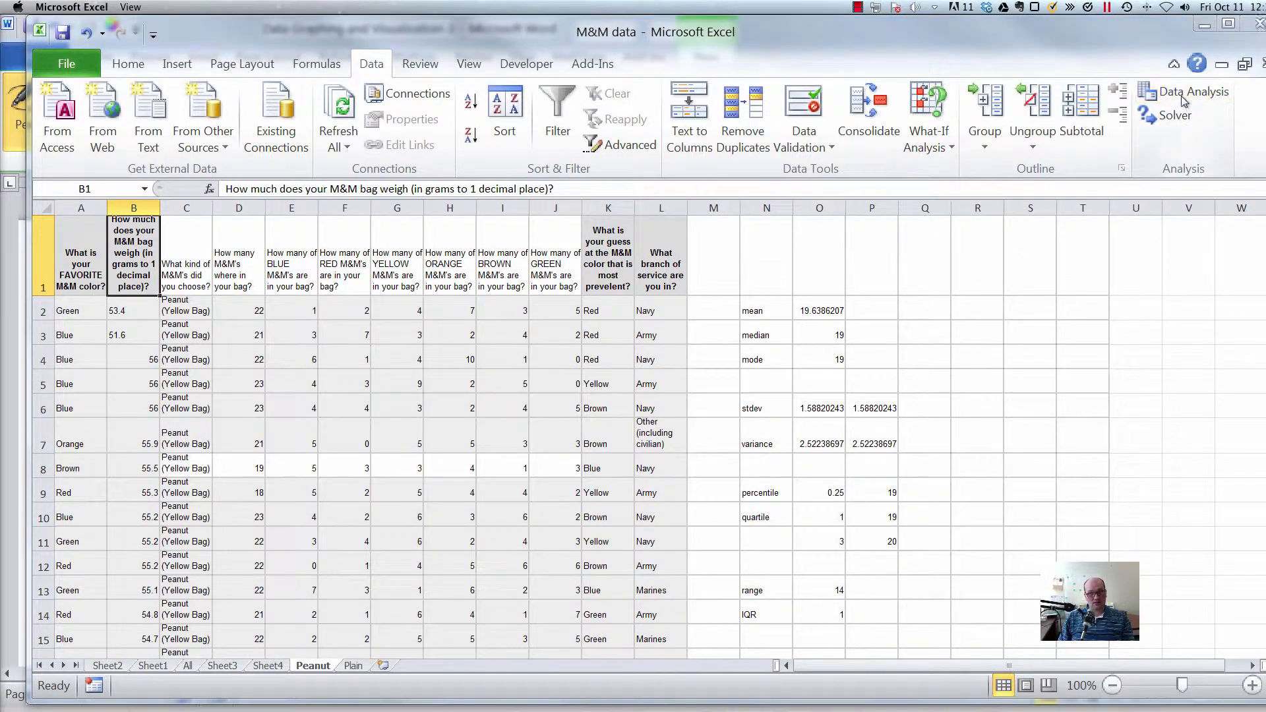
drag(933, 88, 458, 84)
click(531, 132)
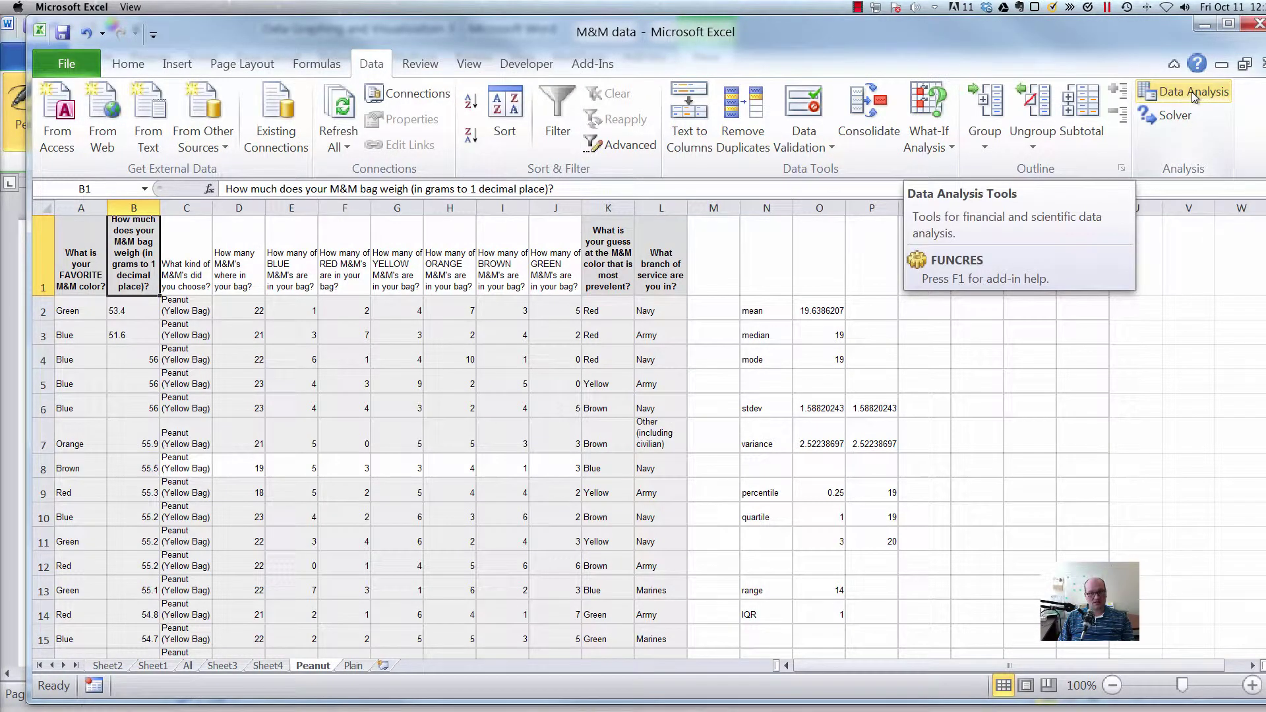
Confirm the Analysis ToolPak add-in is enabled in Excel Options and return to the Peanut sheet
click(62, 61)
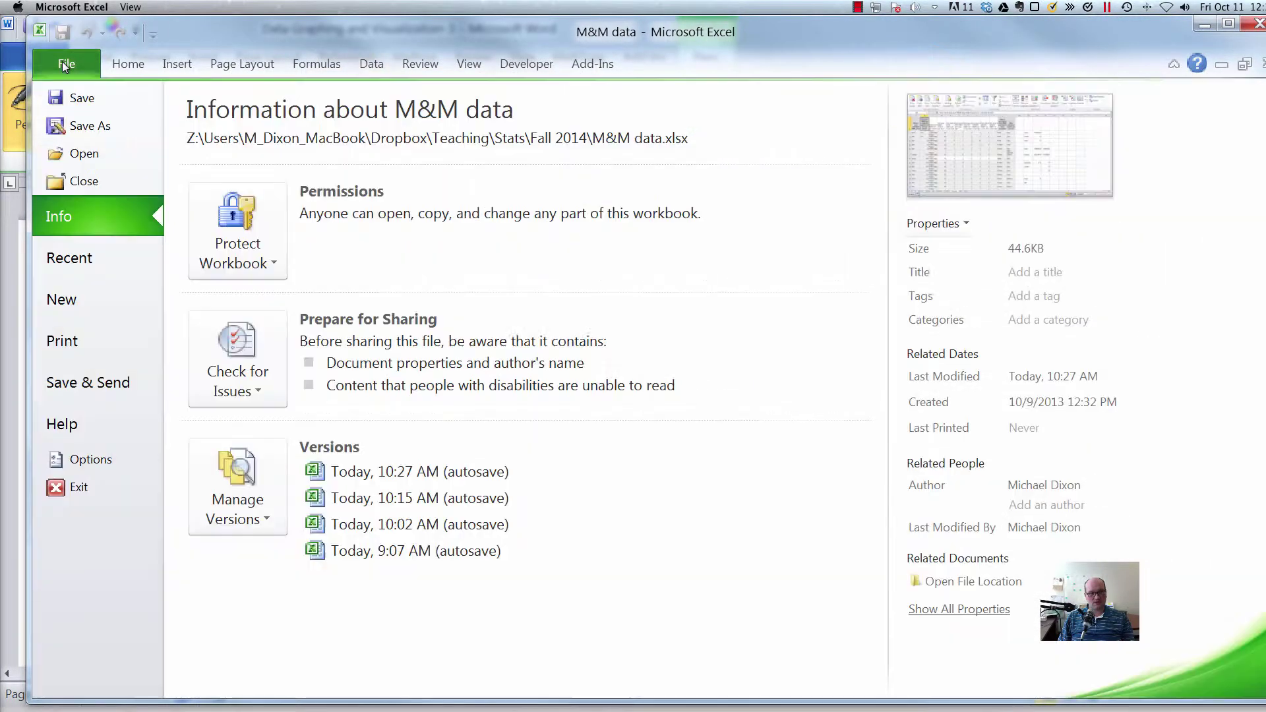
click(80, 459)
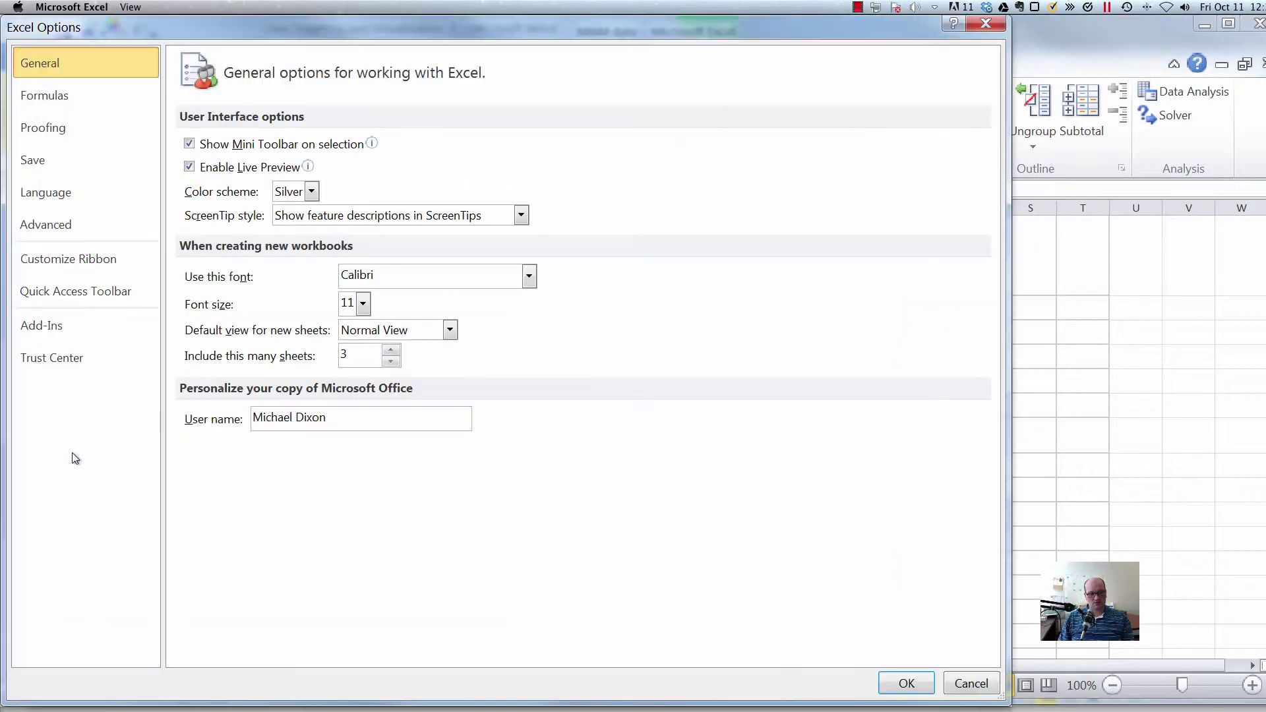
click(91, 324)
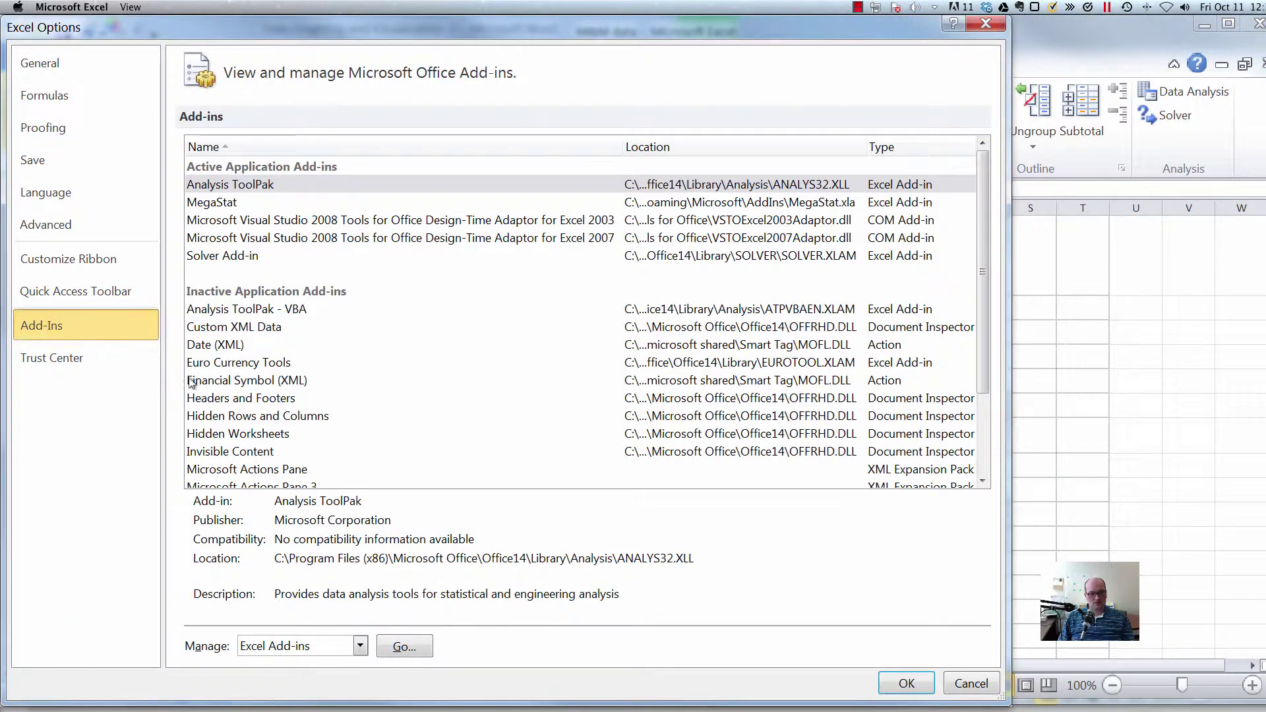
click(404, 646)
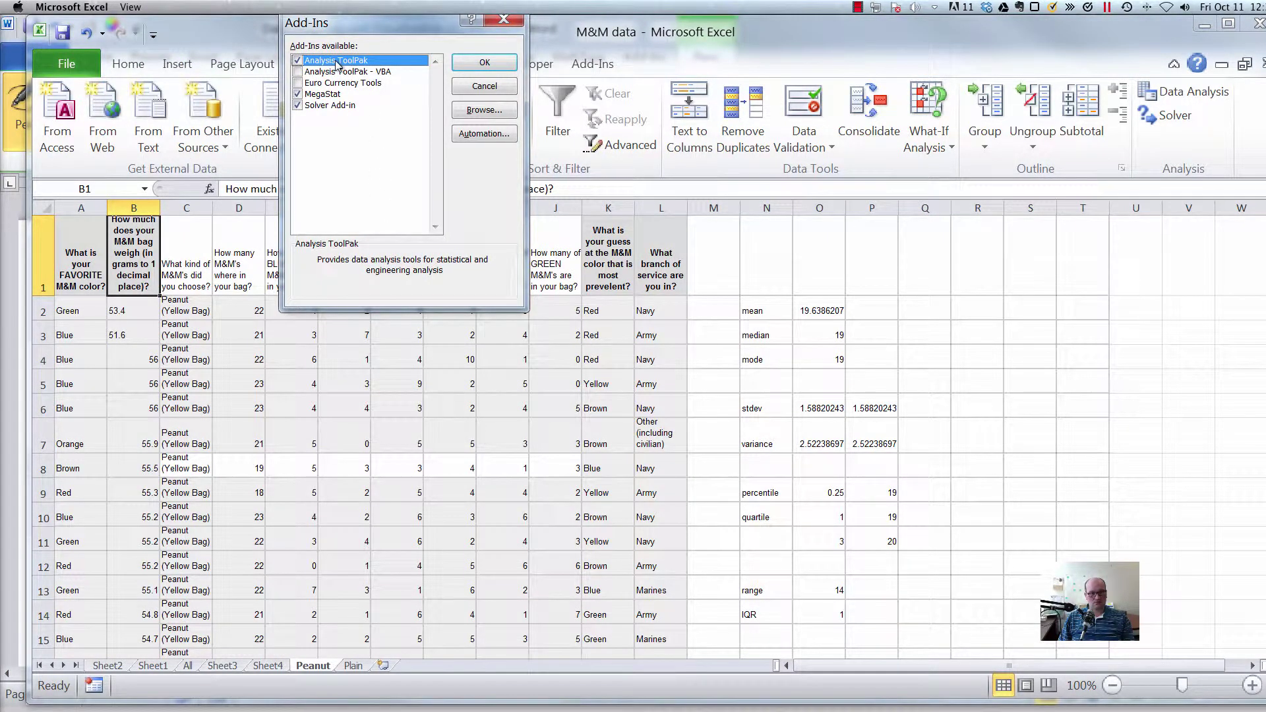
click(485, 62)
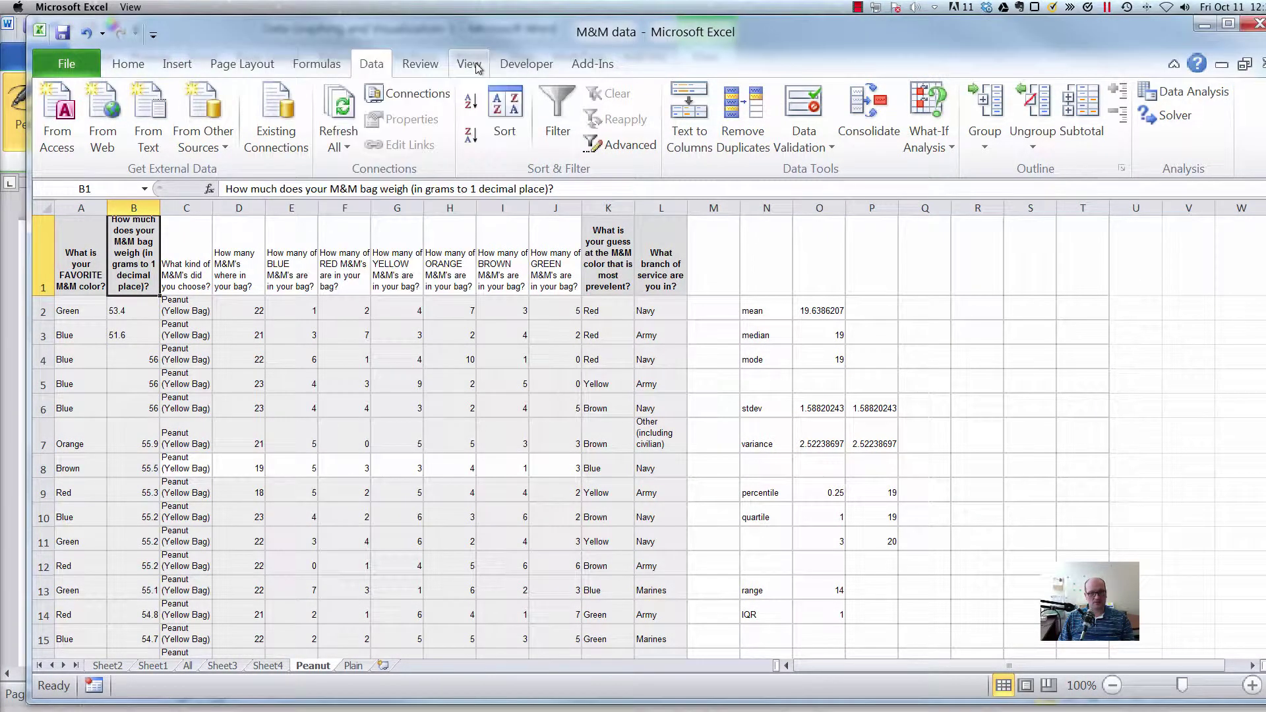
Open the Histogram tool from Data Analysis and move its dialog clear of the data
click(1198, 96)
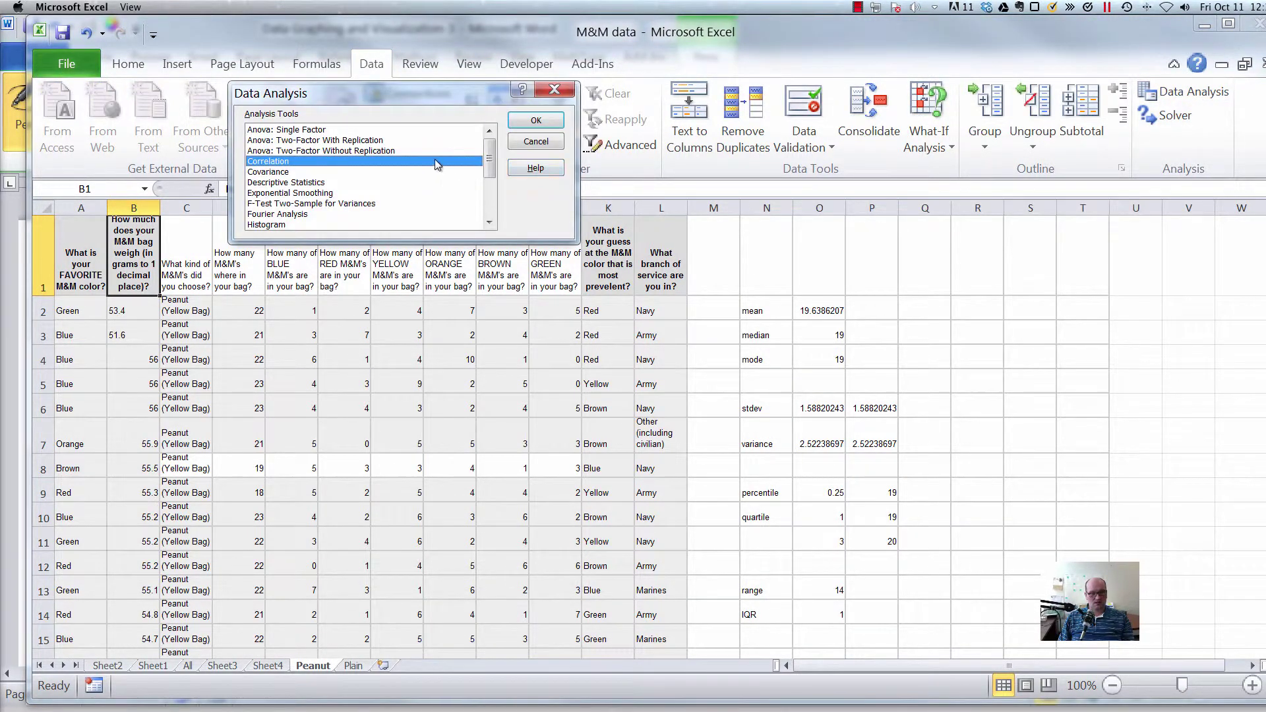
click(282, 224)
click(524, 120)
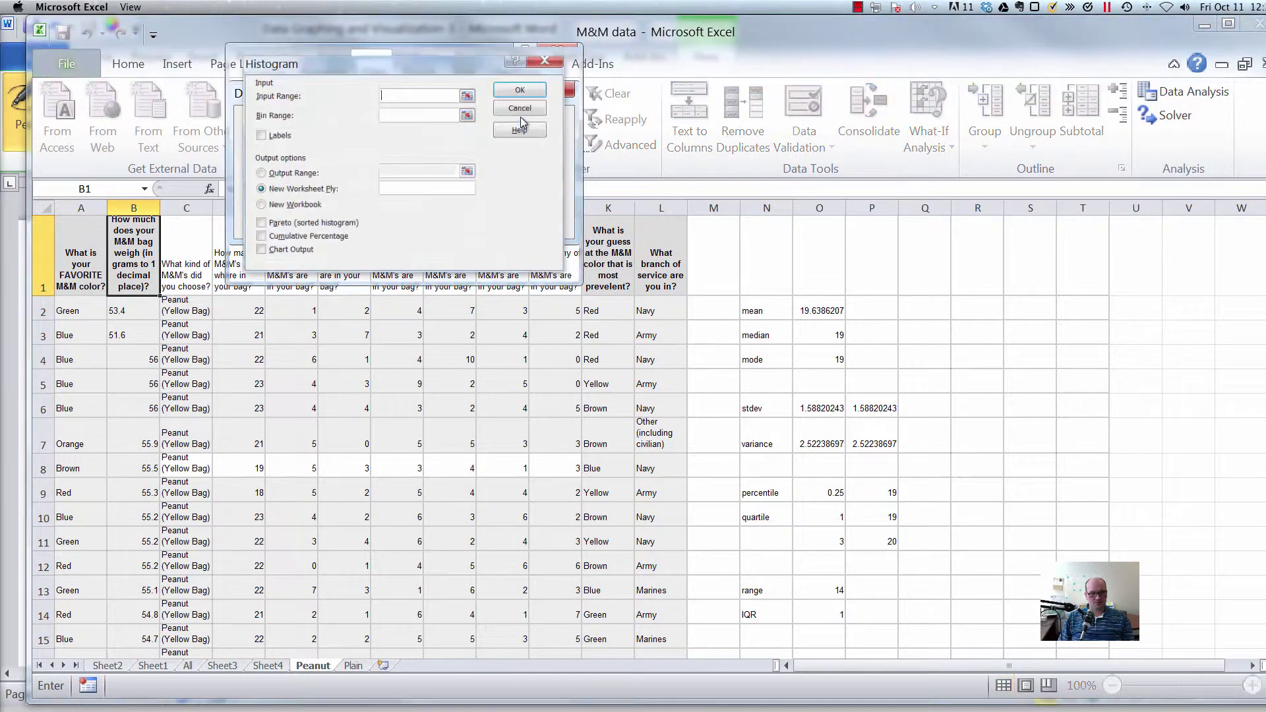
drag(450, 64, 469, 102)
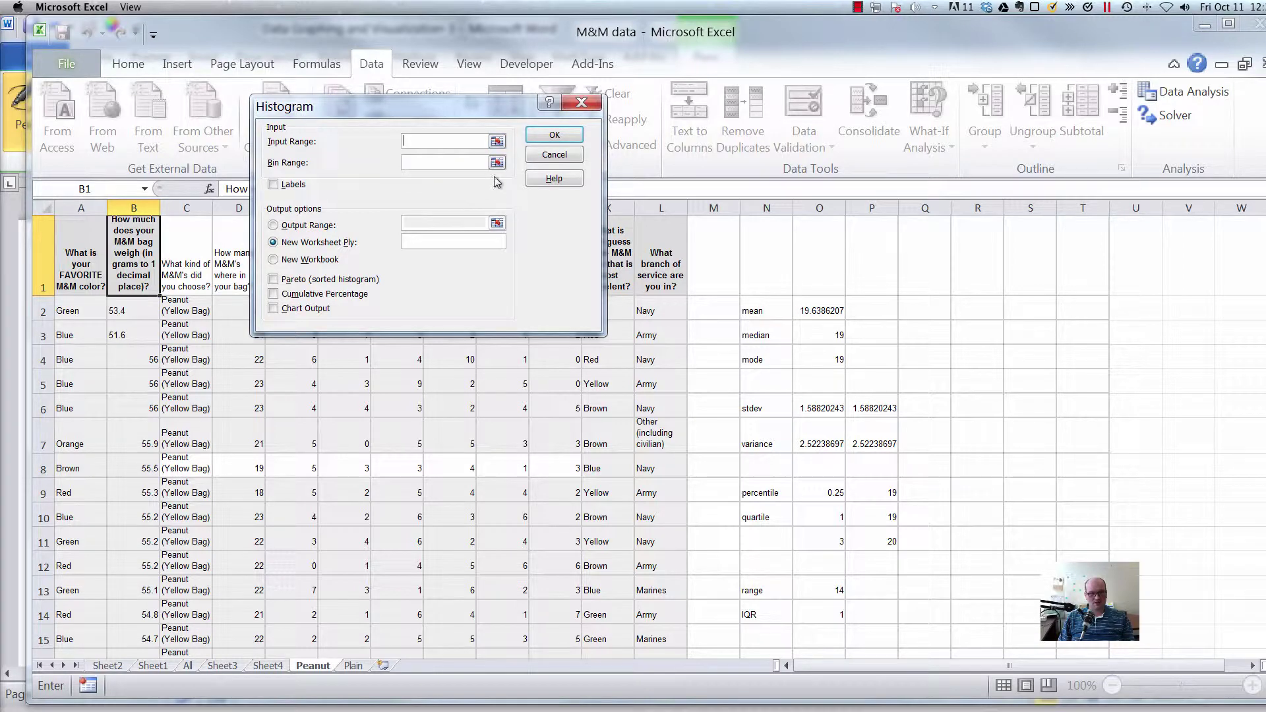
click(434, 164)
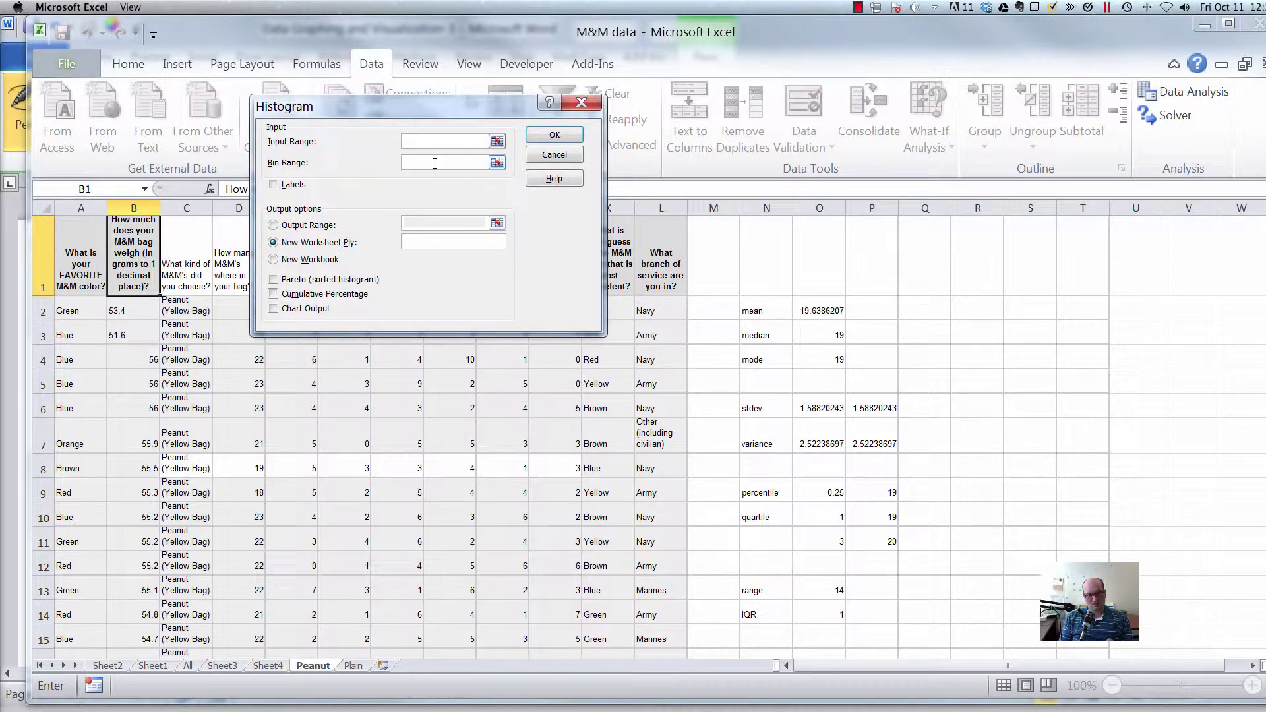
Set the Histogram input range to $B$1:$B$146 with Labels and Chart Output enabled
click(497, 143)
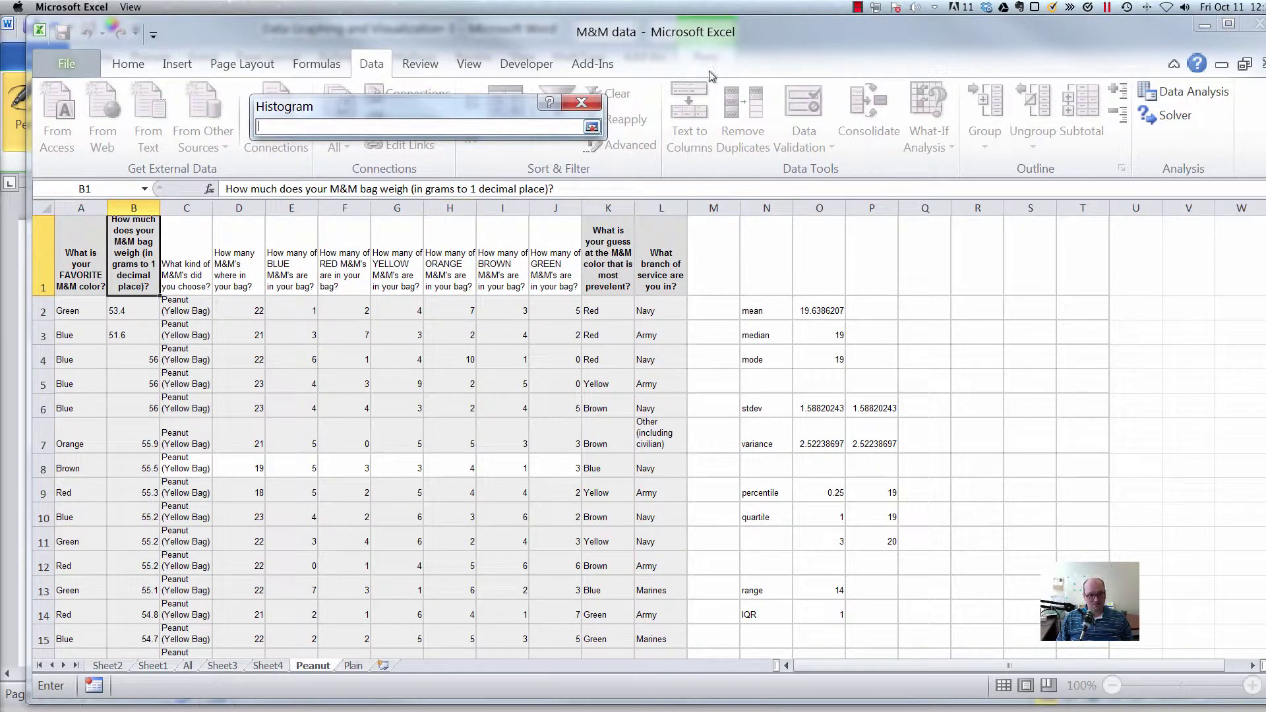
click(127, 294)
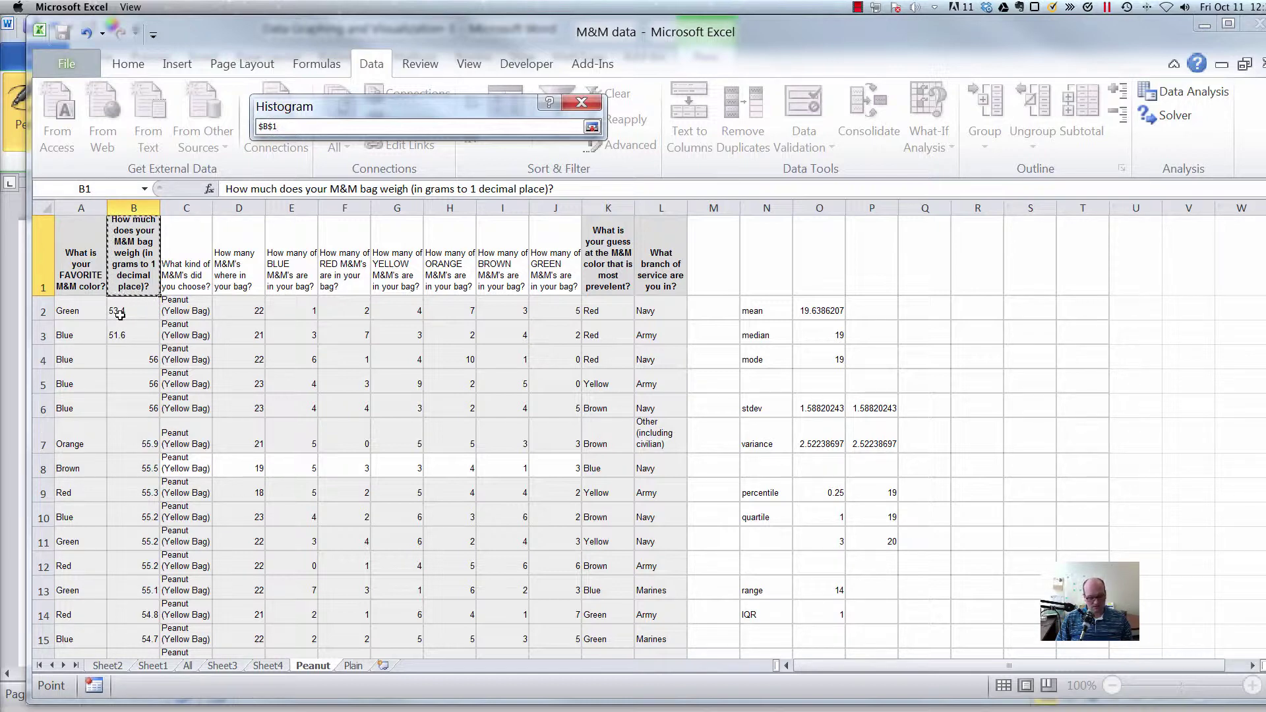
key(ctrl+shift+Down)
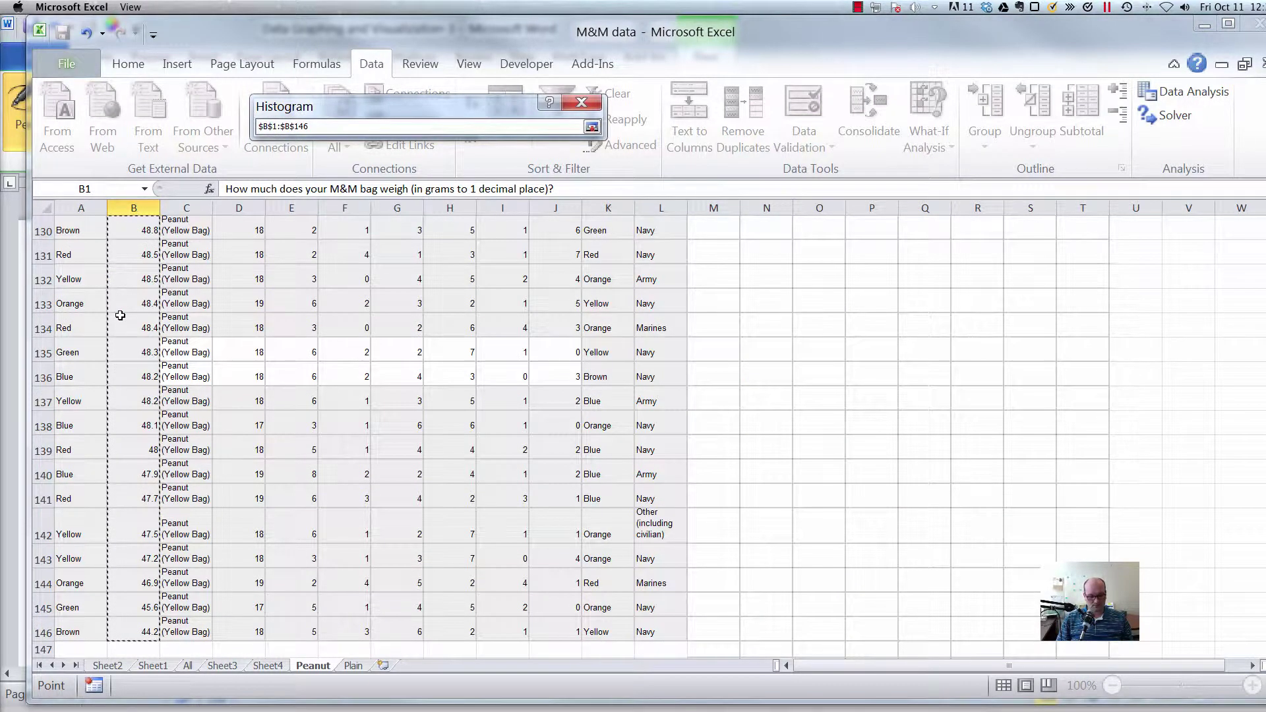
key(Return)
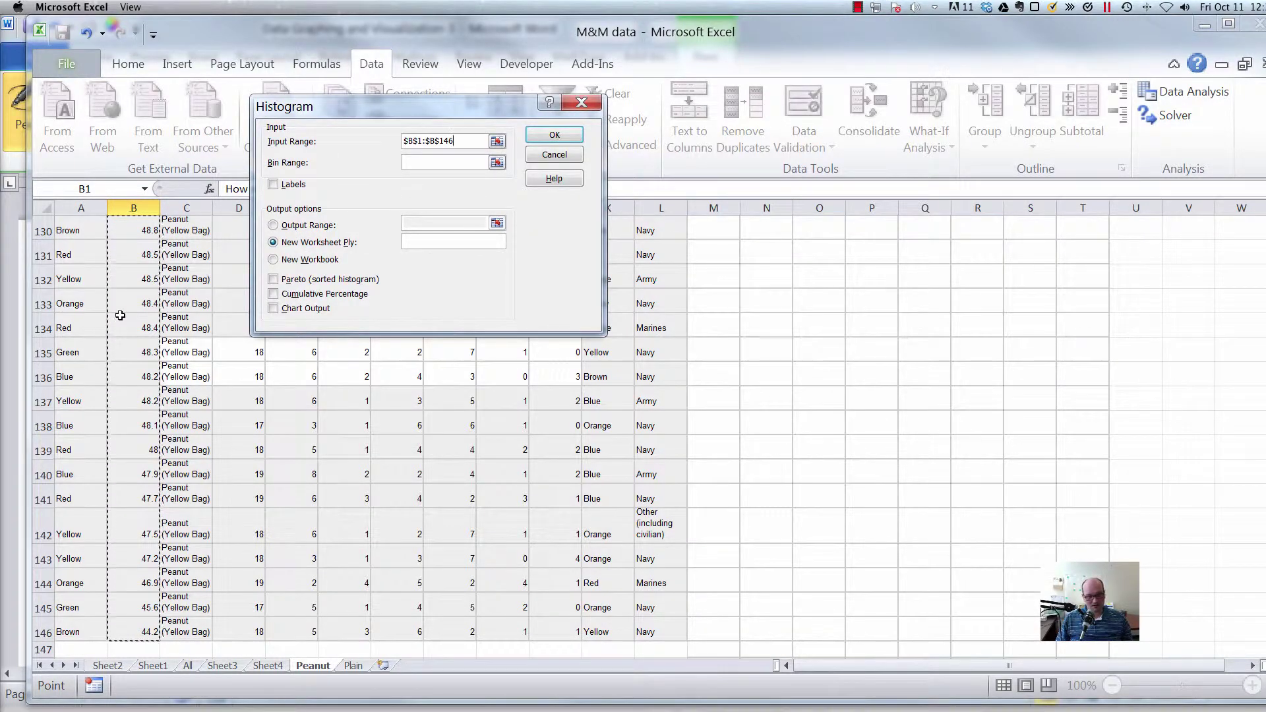
drag(448, 111, 457, 107)
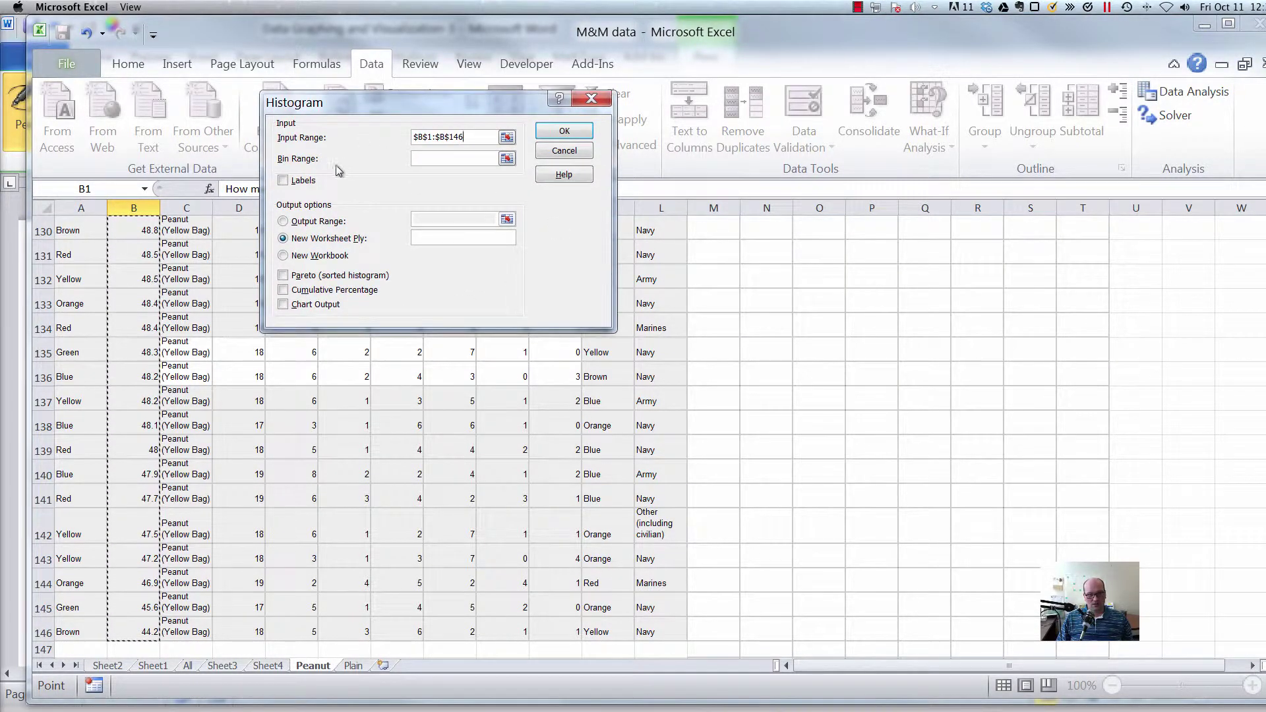
click(283, 181)
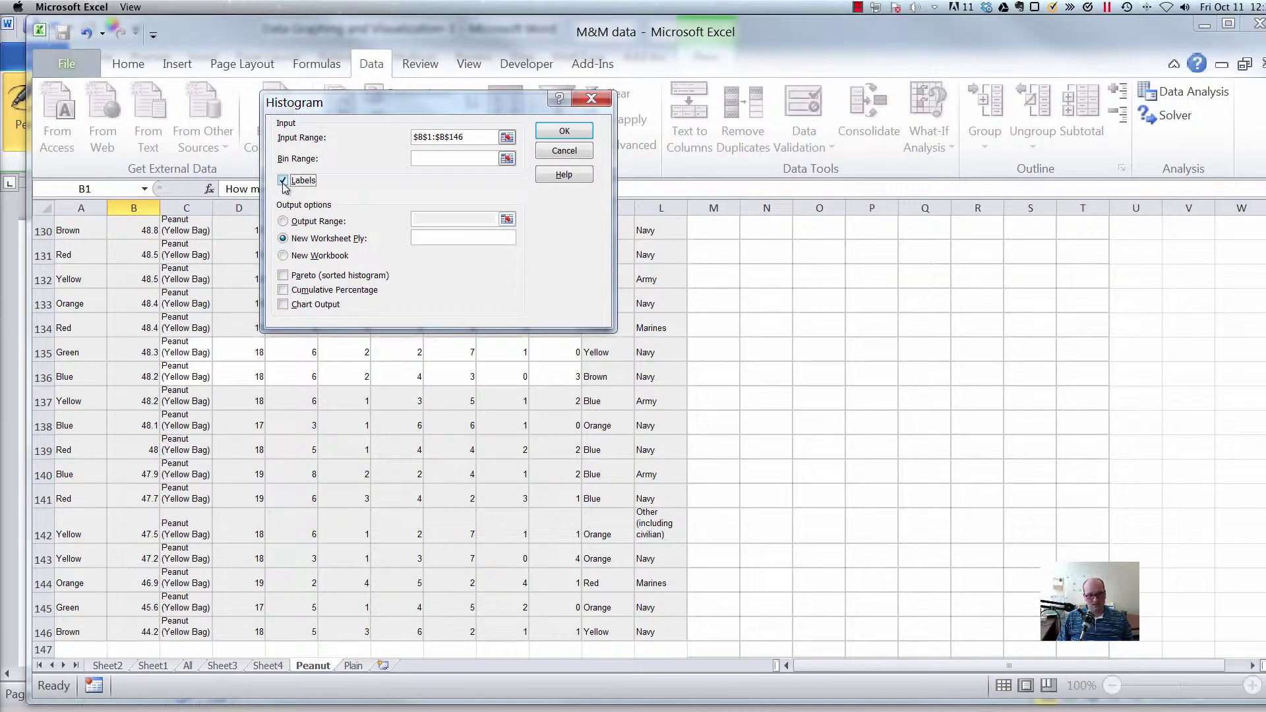
click(284, 305)
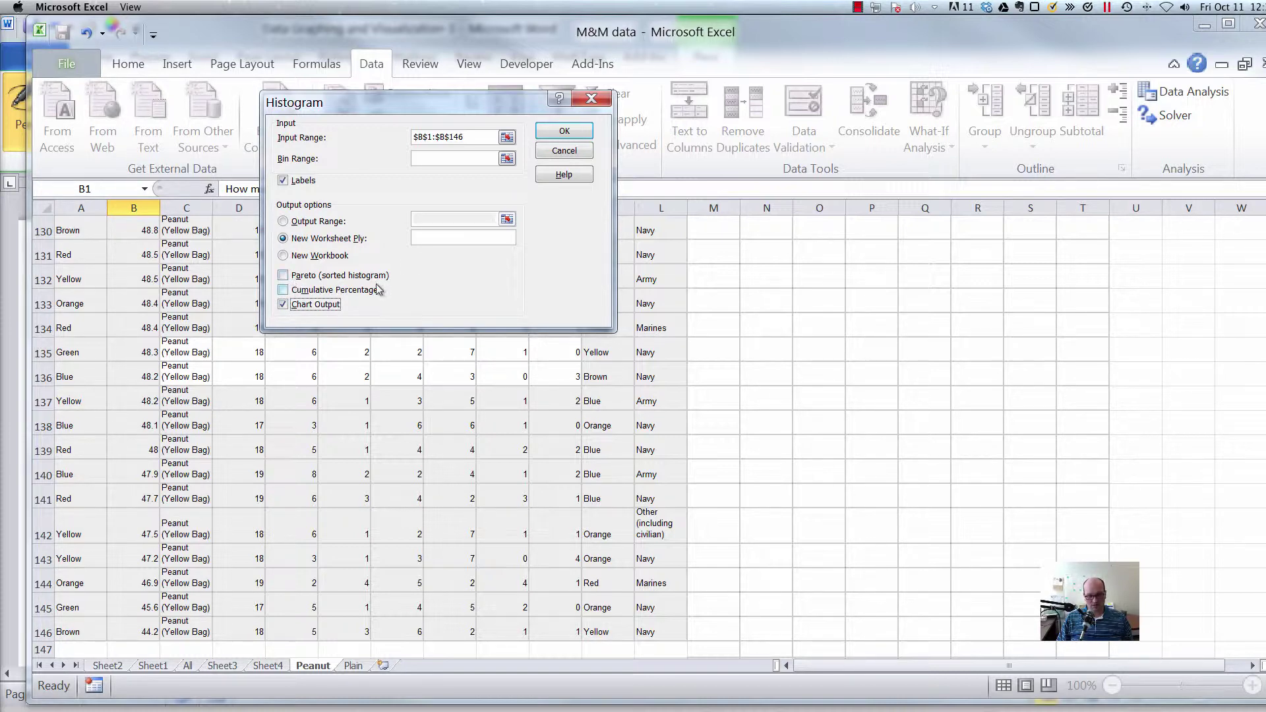
click(579, 131)
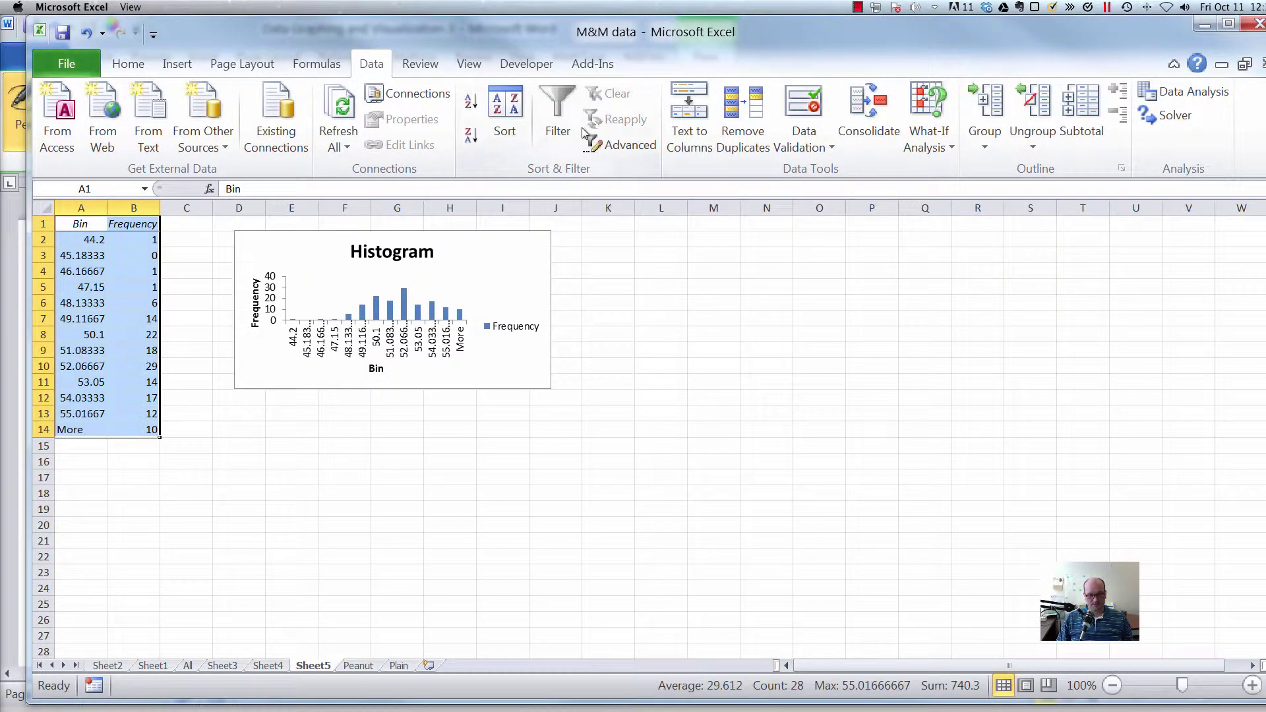
click(508, 377)
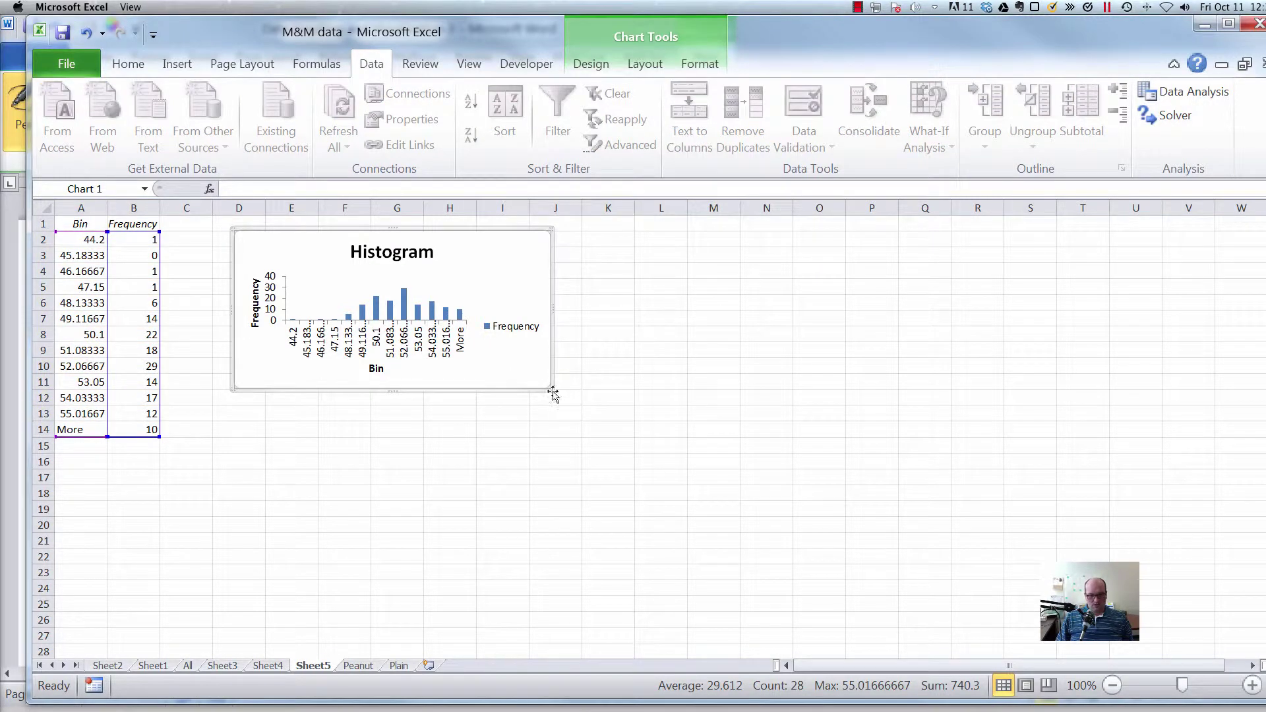
drag(550, 389, 662, 553)
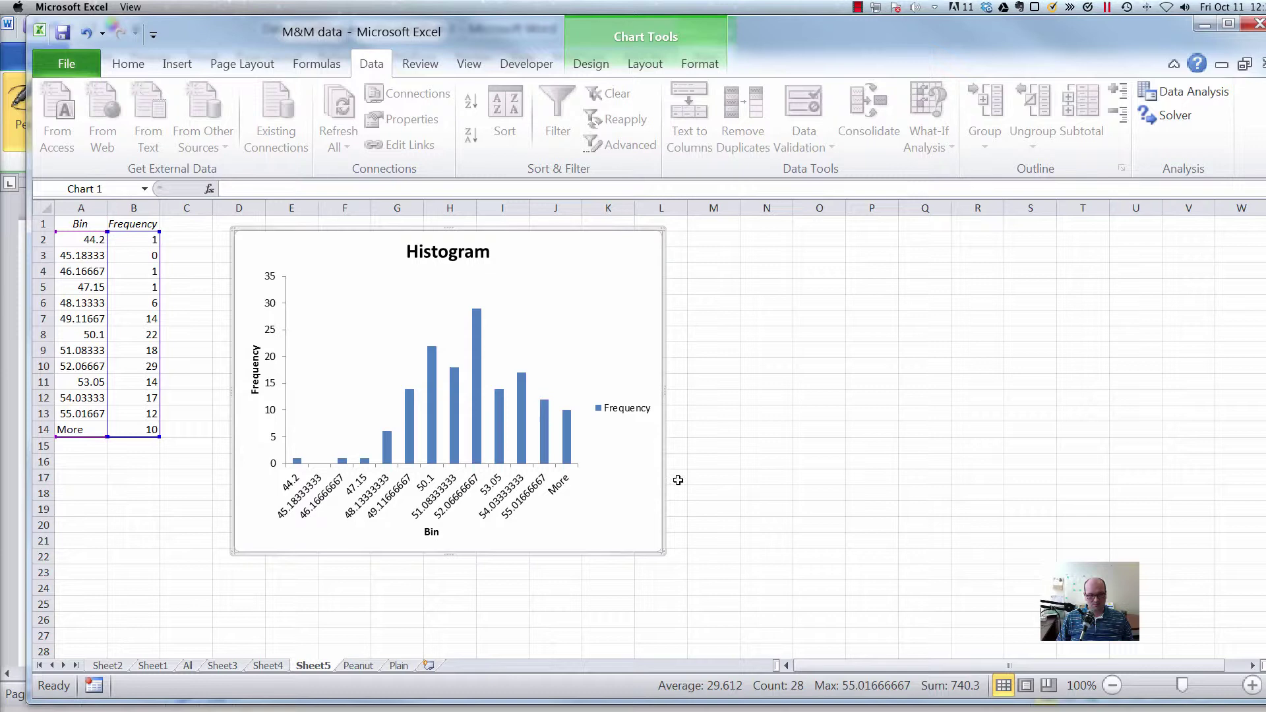
click(621, 409)
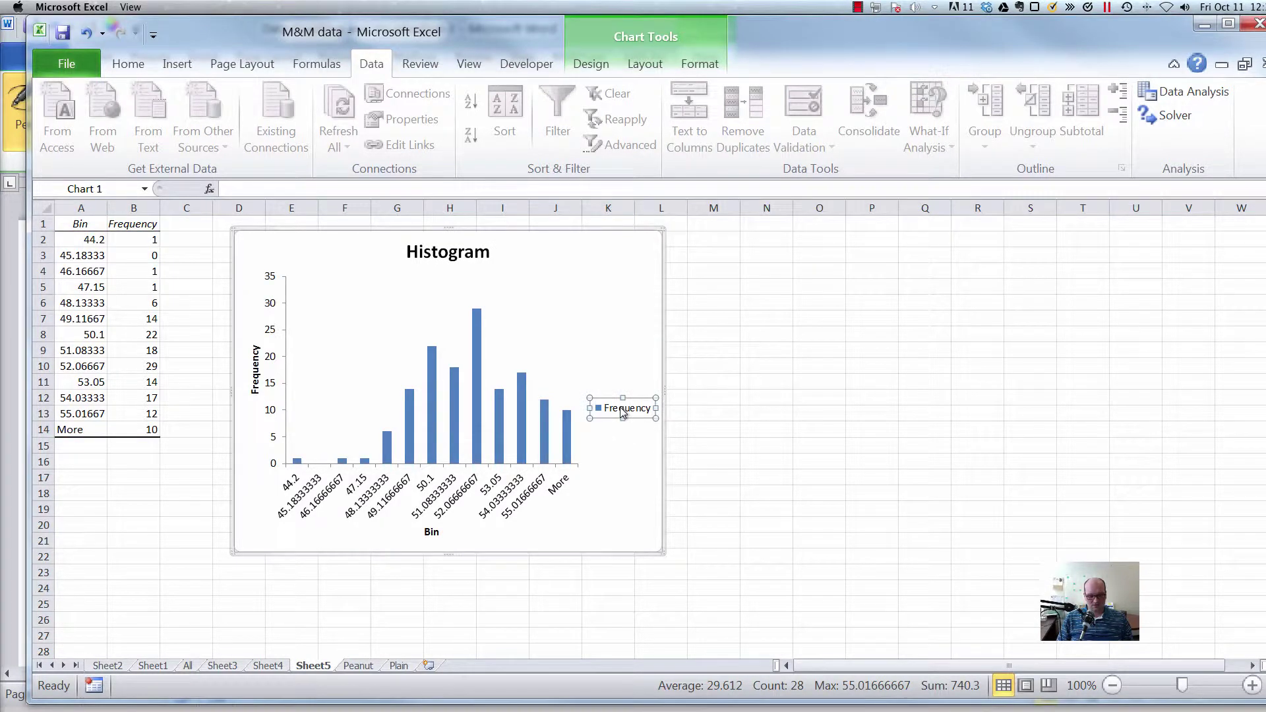
key(Delete)
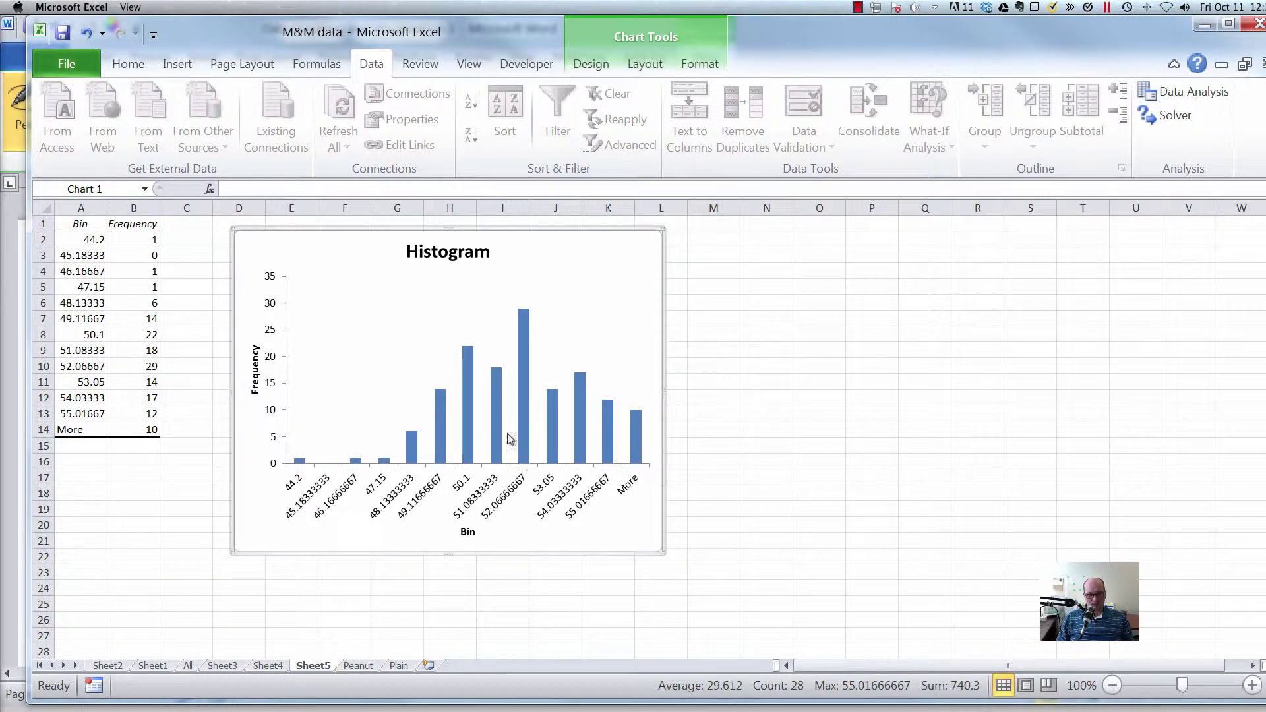
click(465, 429)
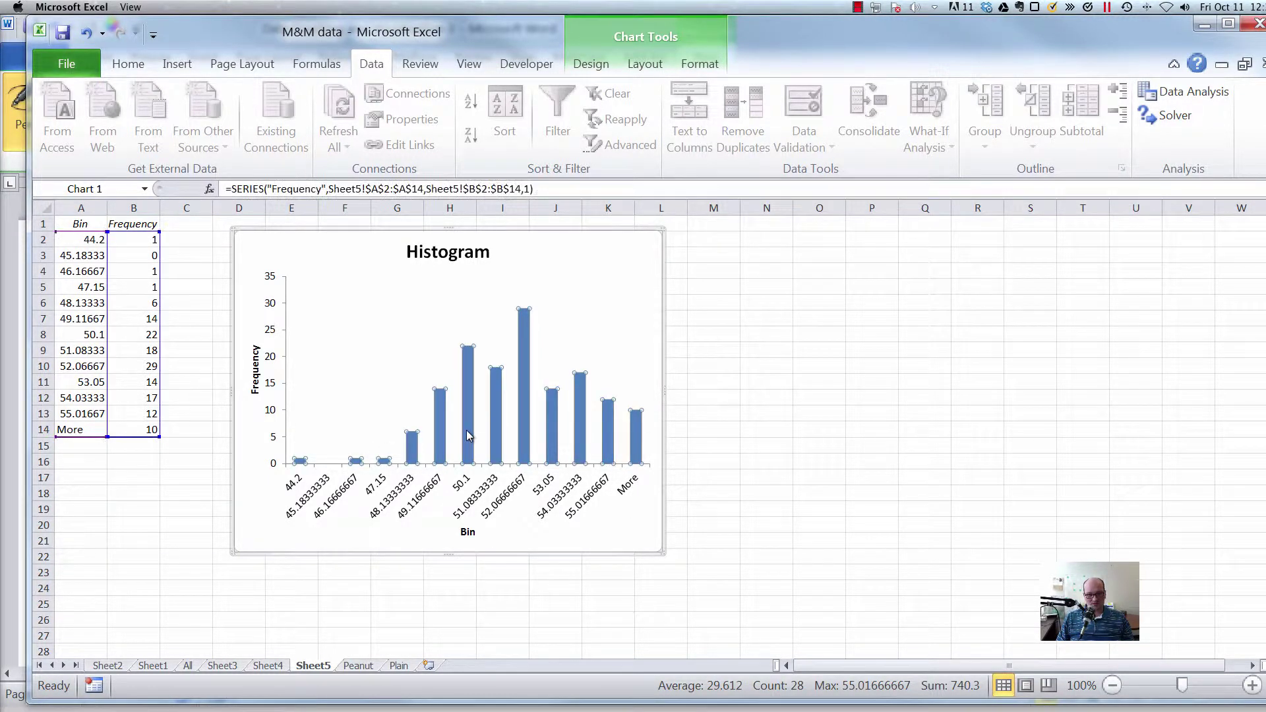
click(743, 463)
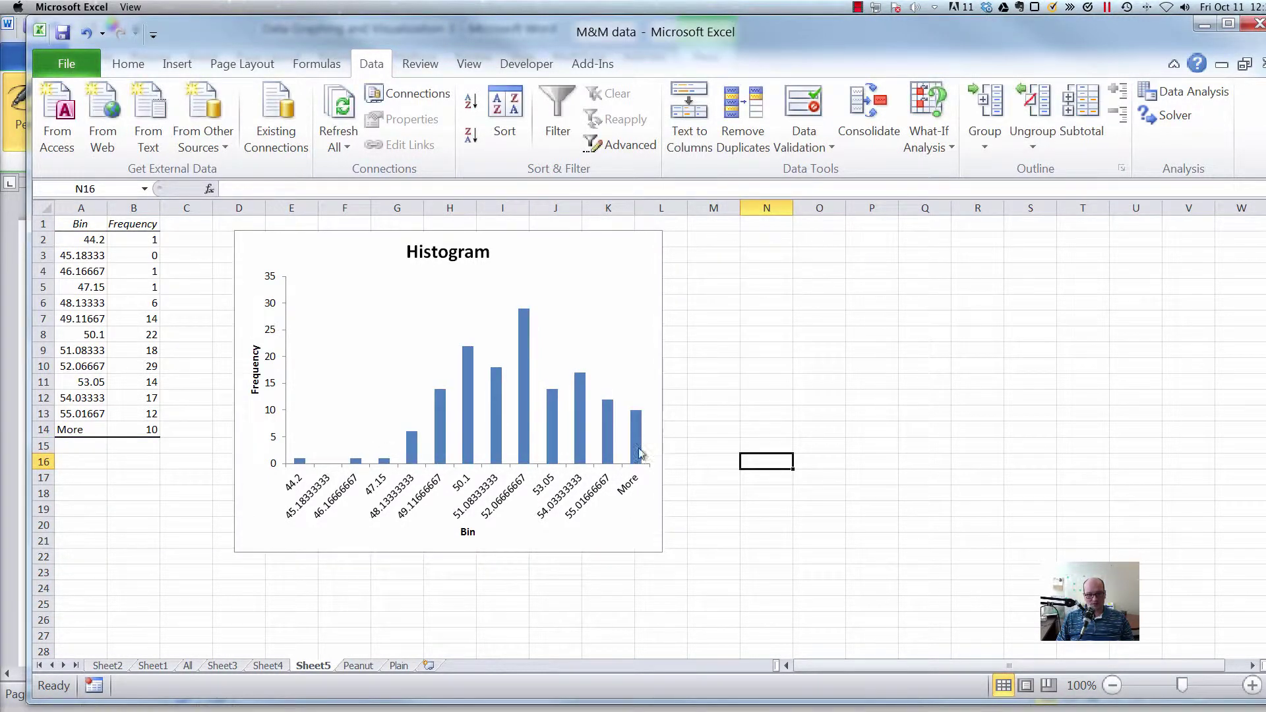
click(554, 440)
click(758, 445)
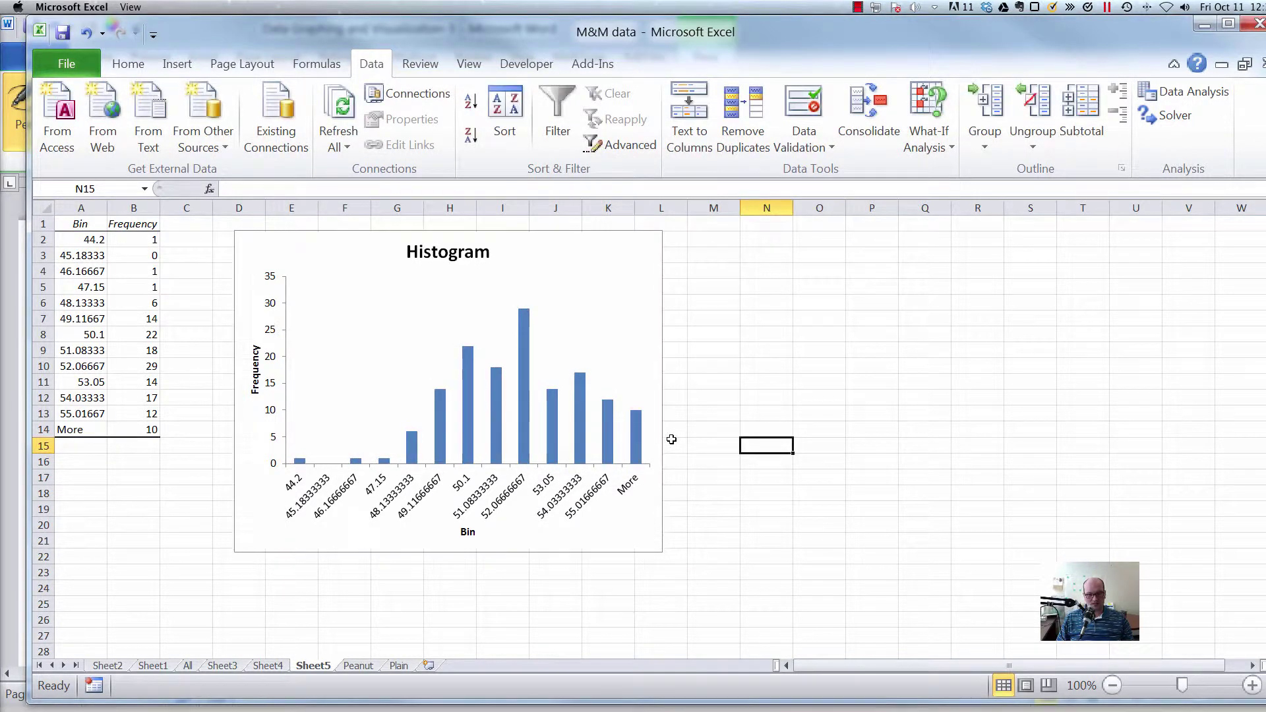
click(608, 435)
Set the bar series gap width to 3% in Format Data Series
right_click(608, 433)
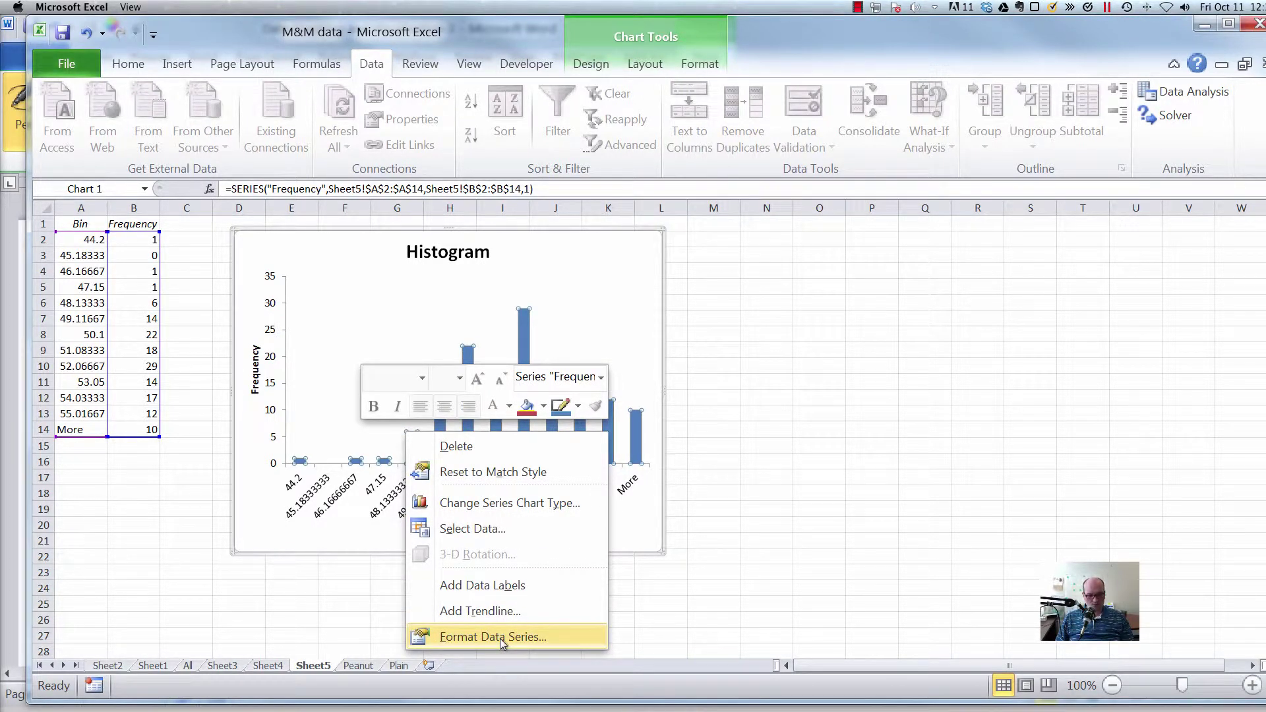
click(499, 637)
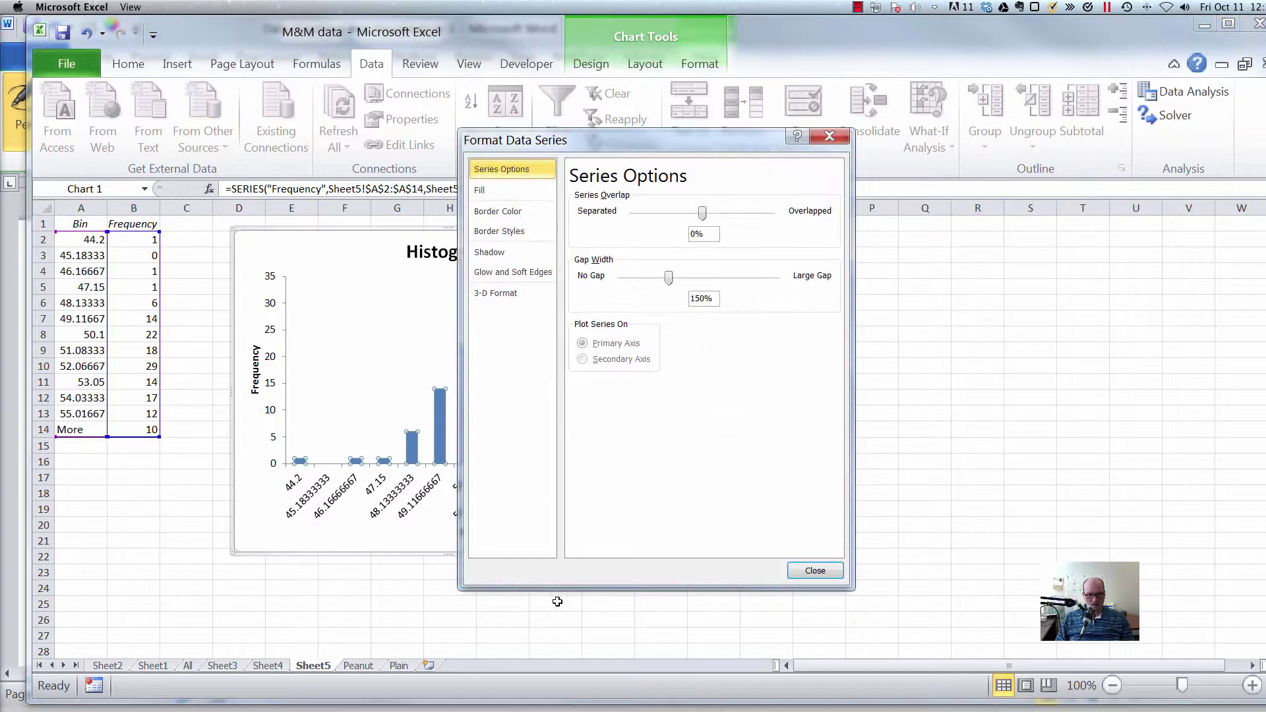
drag(675, 140, 888, 131)
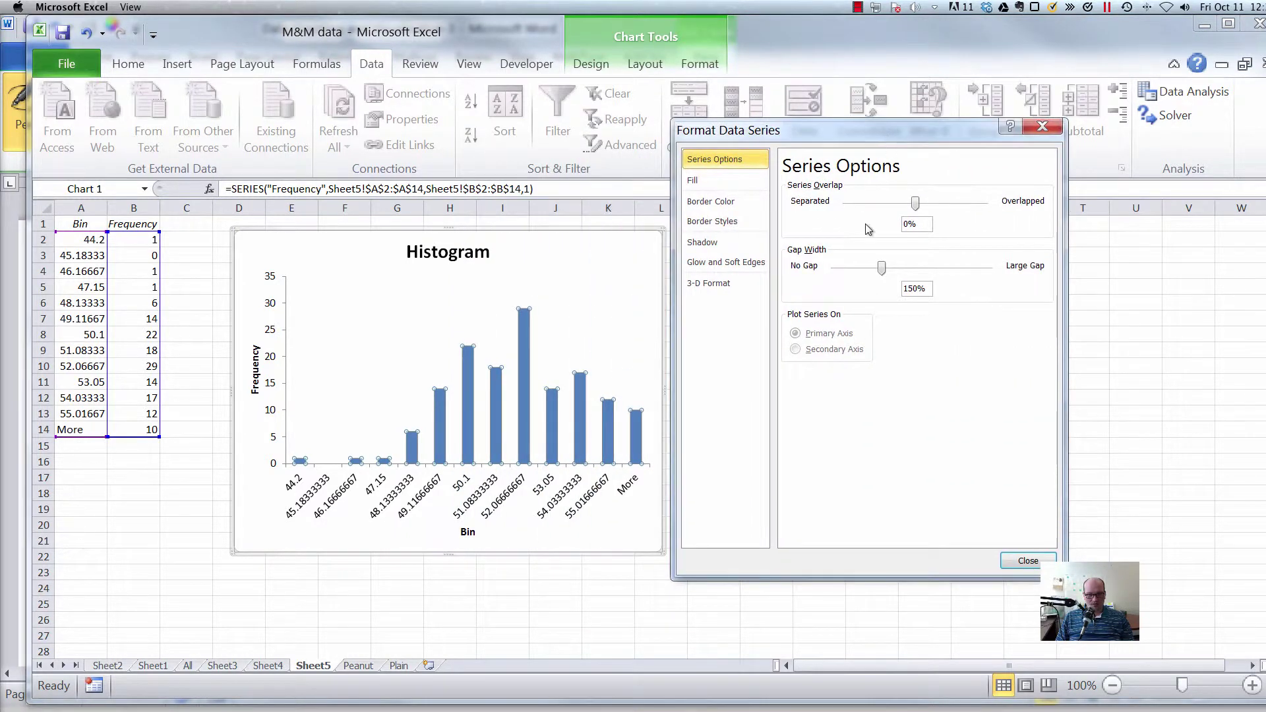
drag(882, 268, 836, 269)
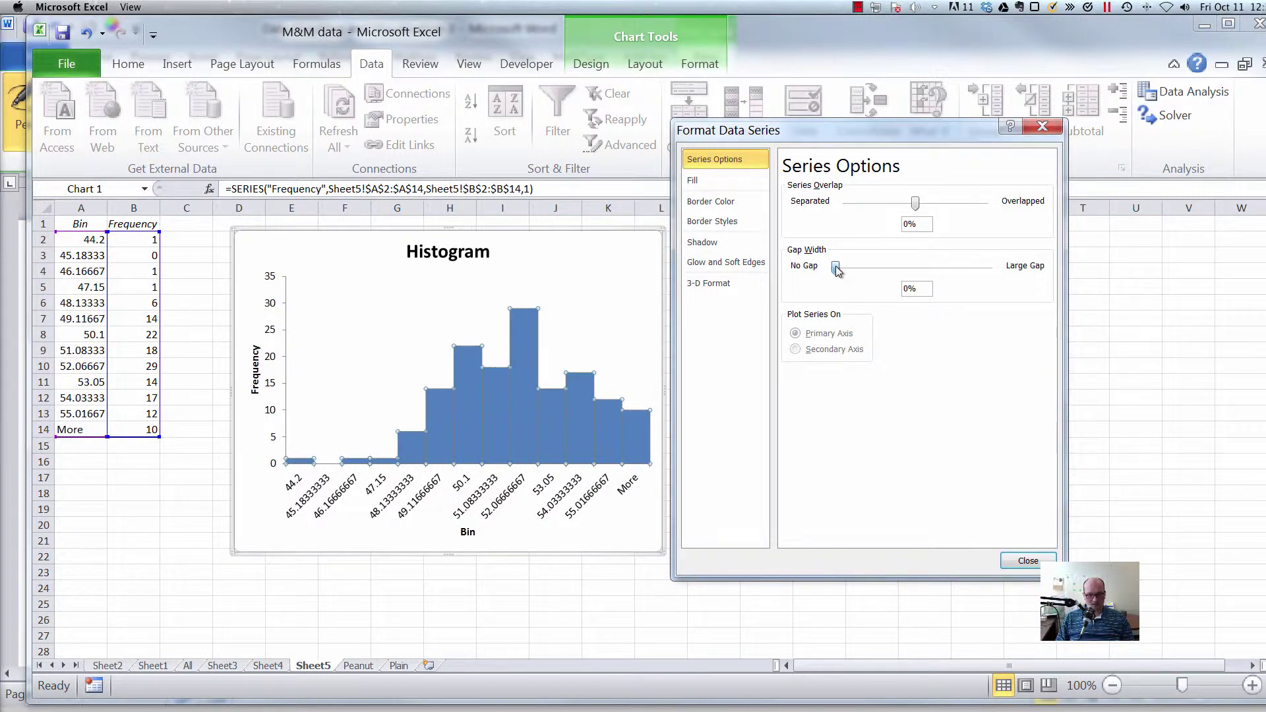
drag(837, 270, 837, 270)
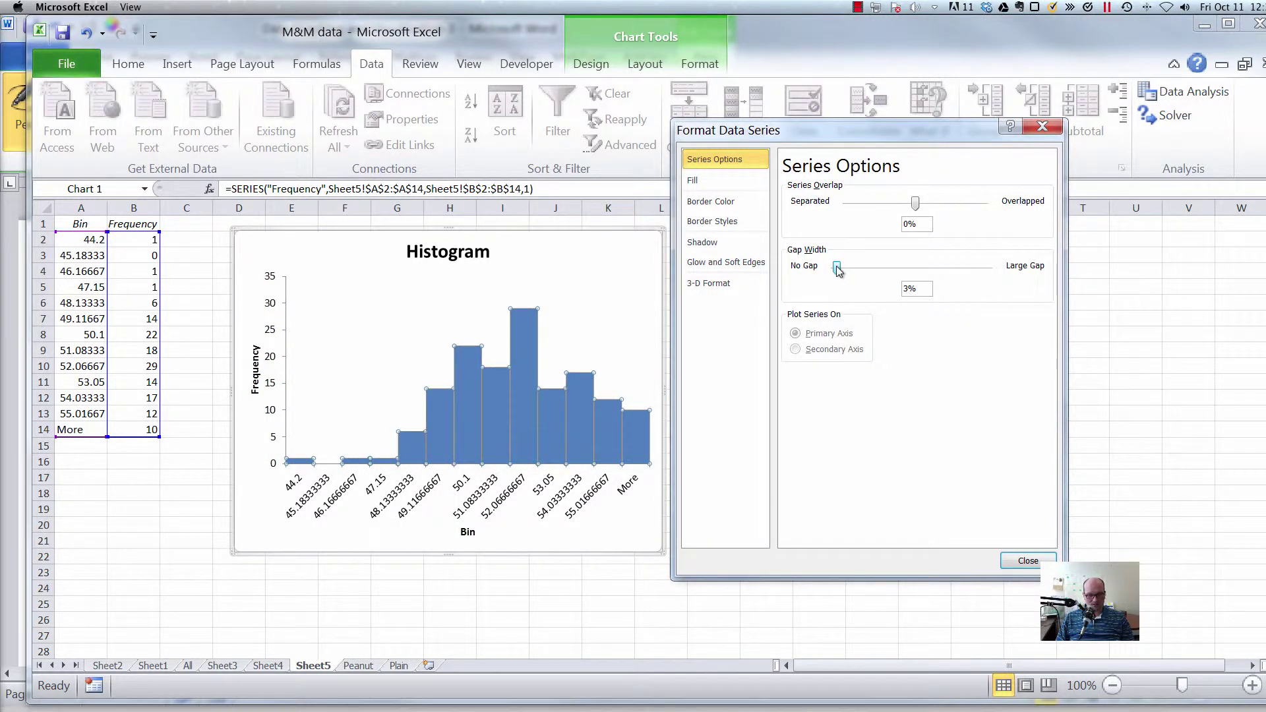
click(1029, 564)
Enlarge the histogram chart slightly by dragging its lower-right corner
click(631, 548)
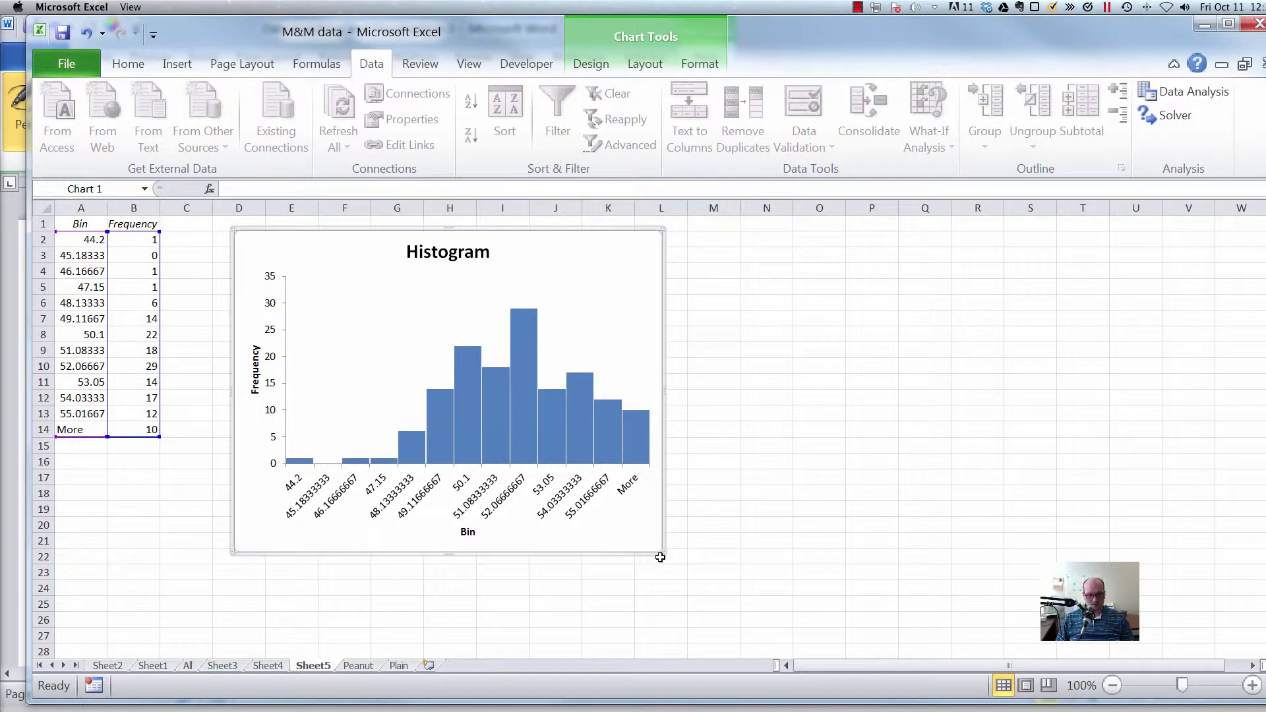
drag(660, 553, 671, 566)
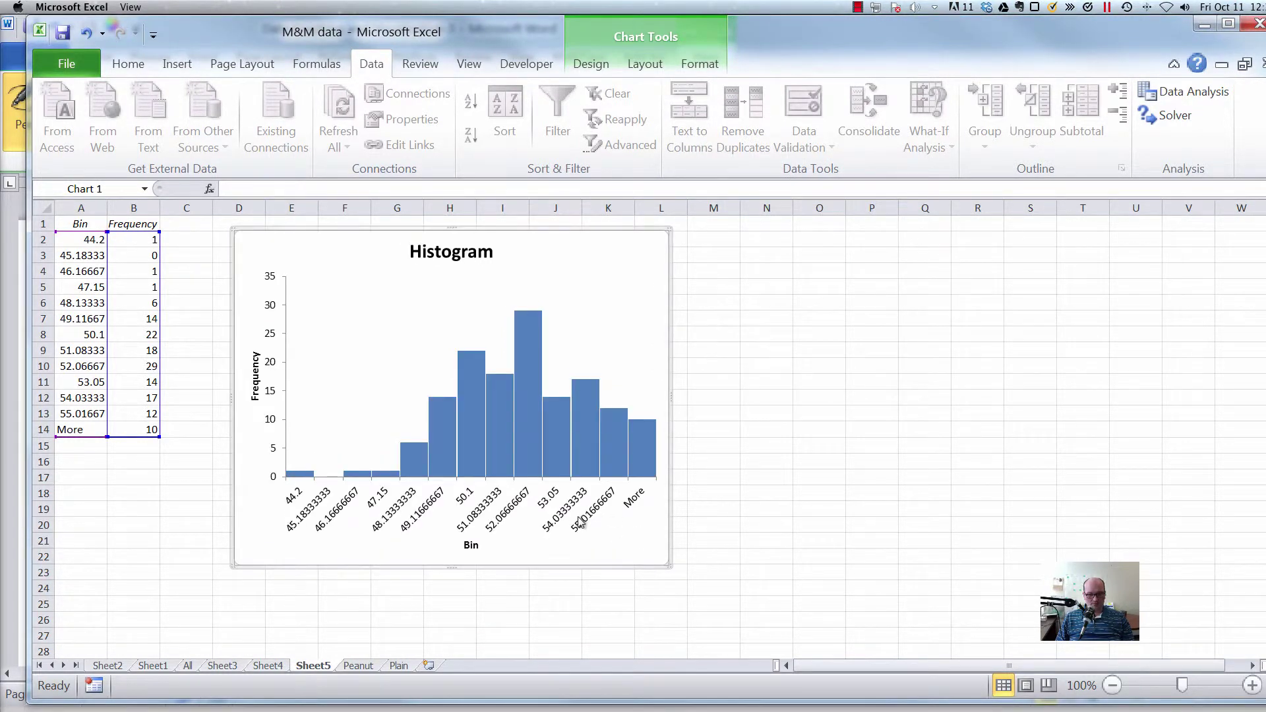
click(588, 522)
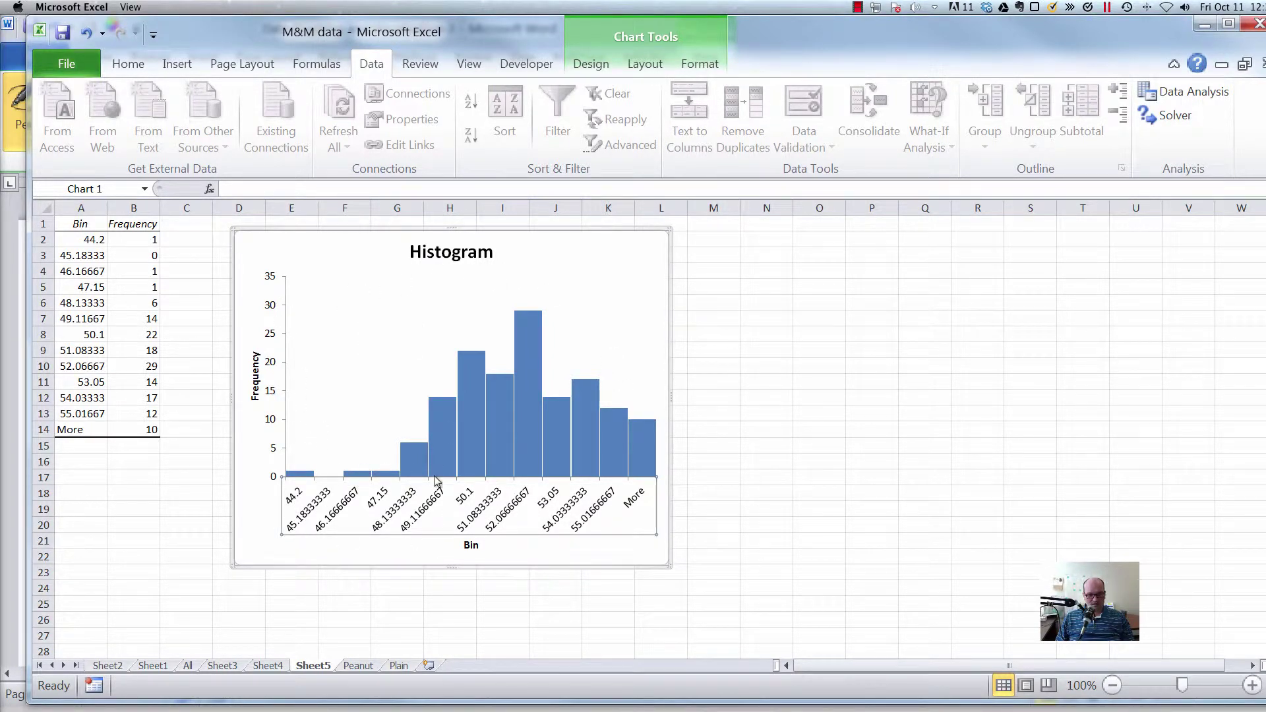
click(778, 451)
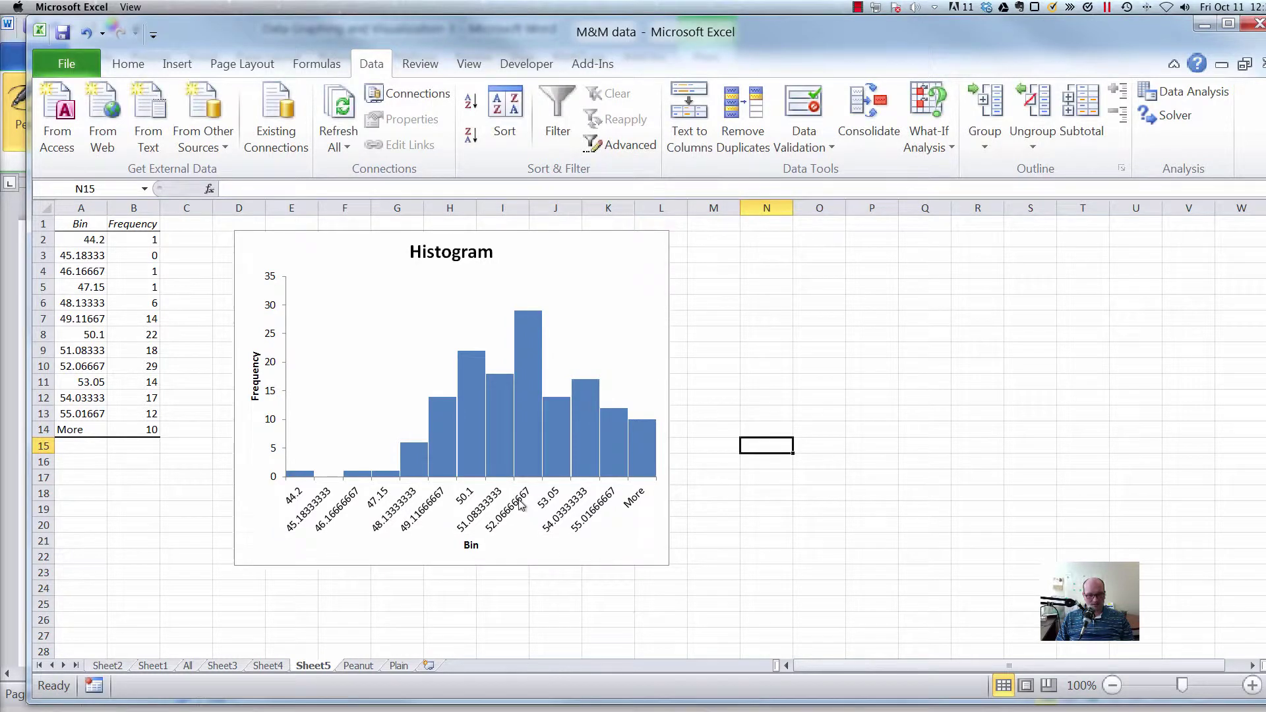
click(663, 422)
Format the bin values in A2:A13 to one decimal place, 44.2 through 55.0
click(63, 255)
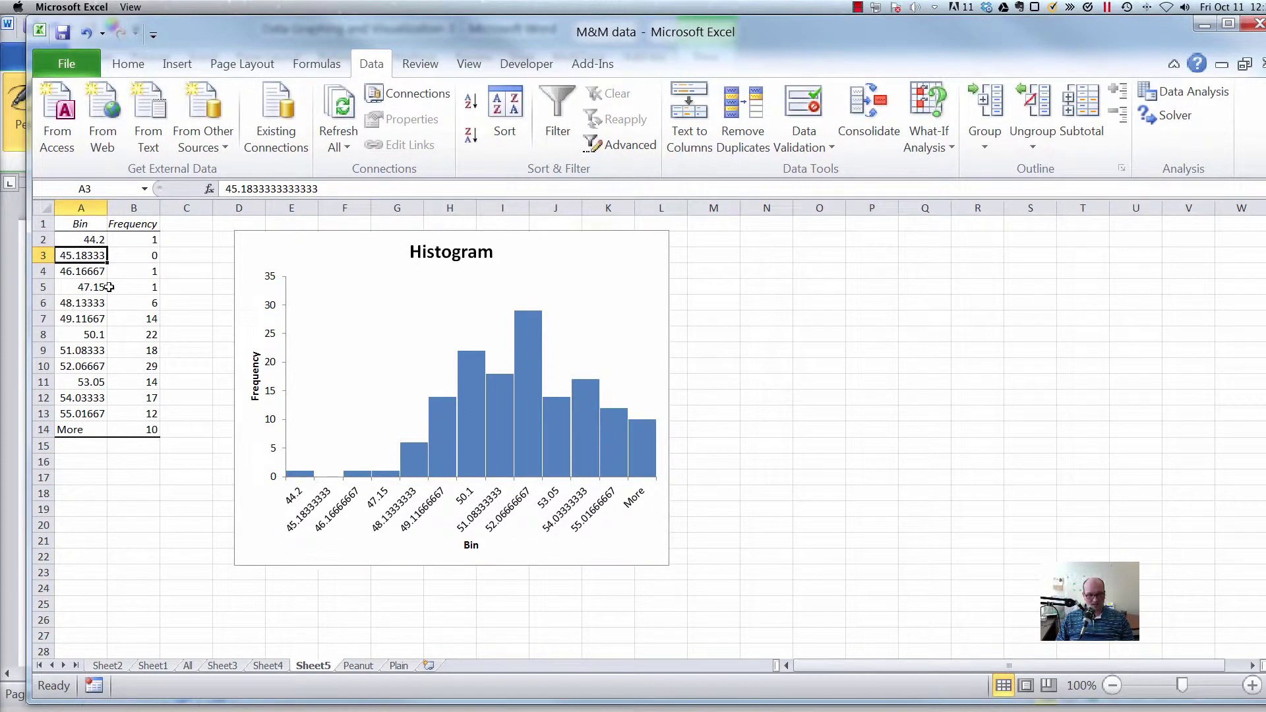
click(405, 505)
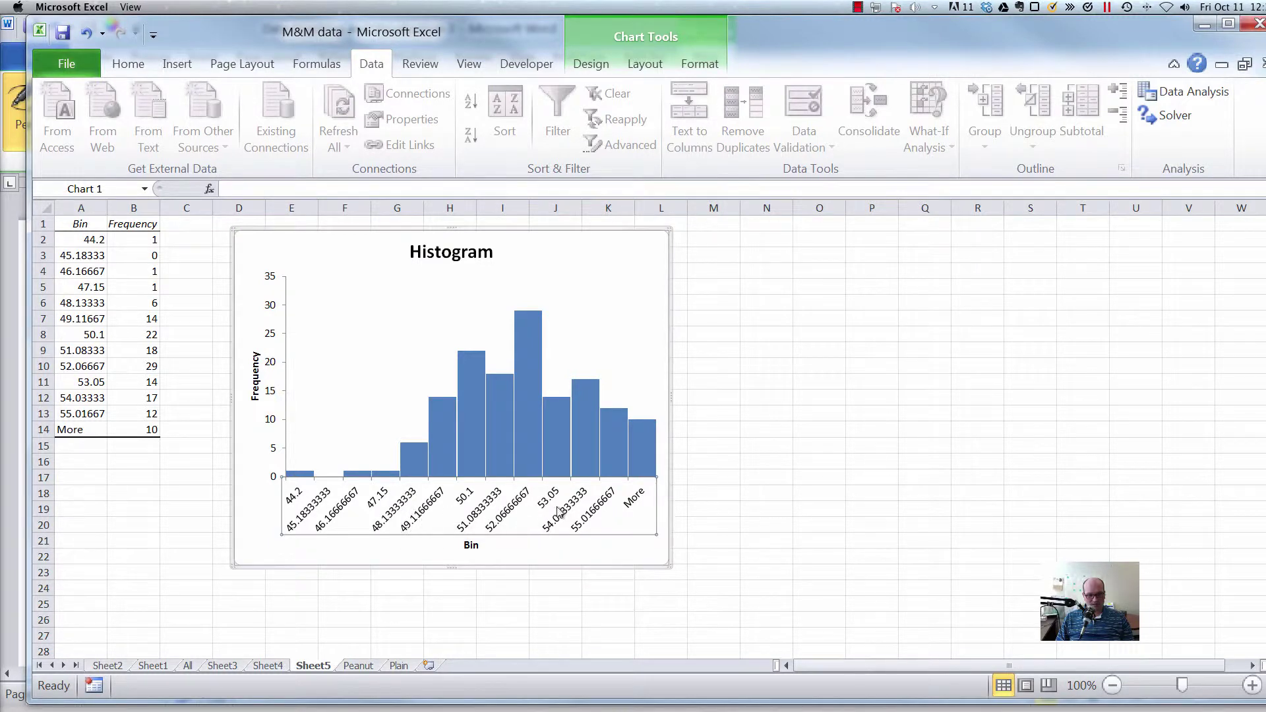
click(102, 349)
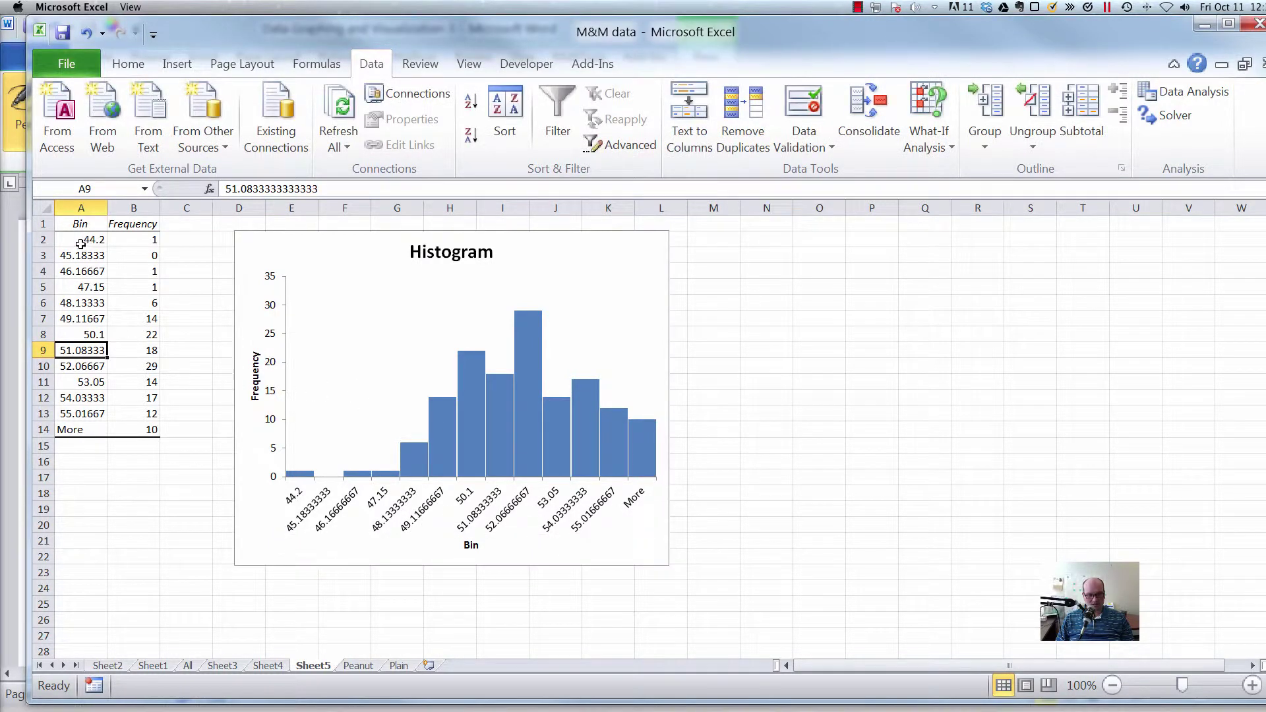
drag(80, 244, 70, 417)
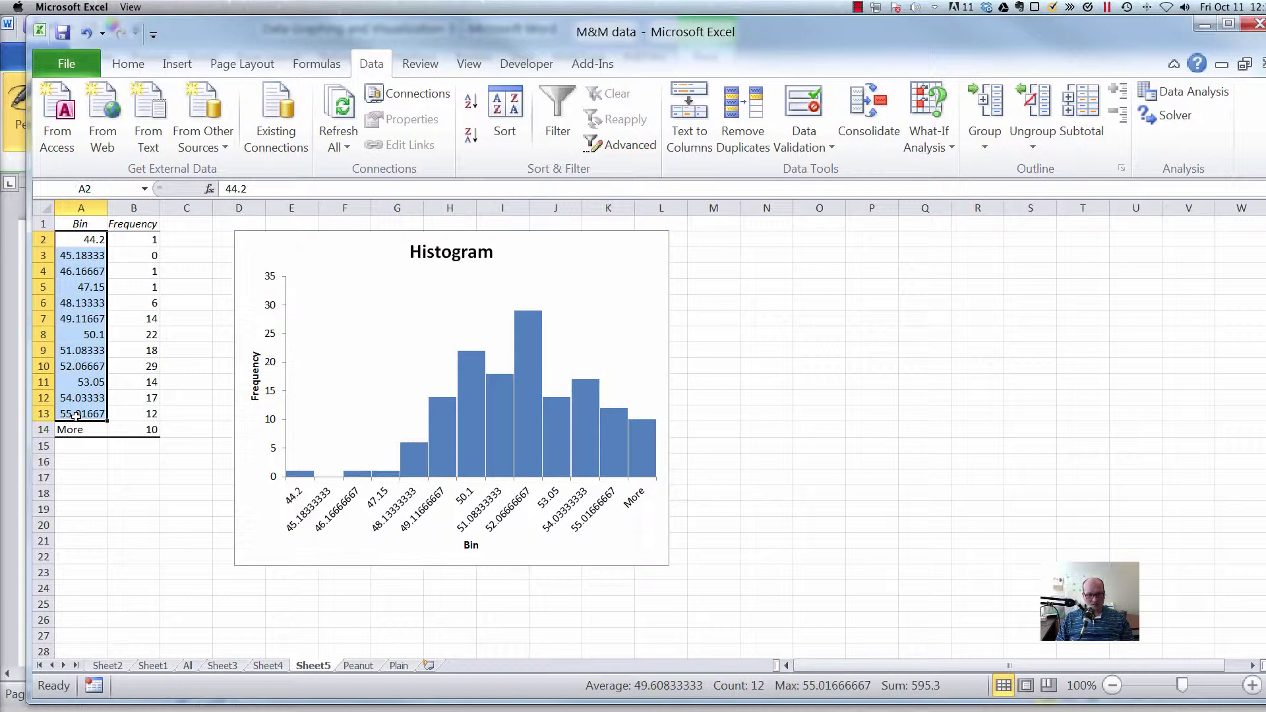
click(127, 72)
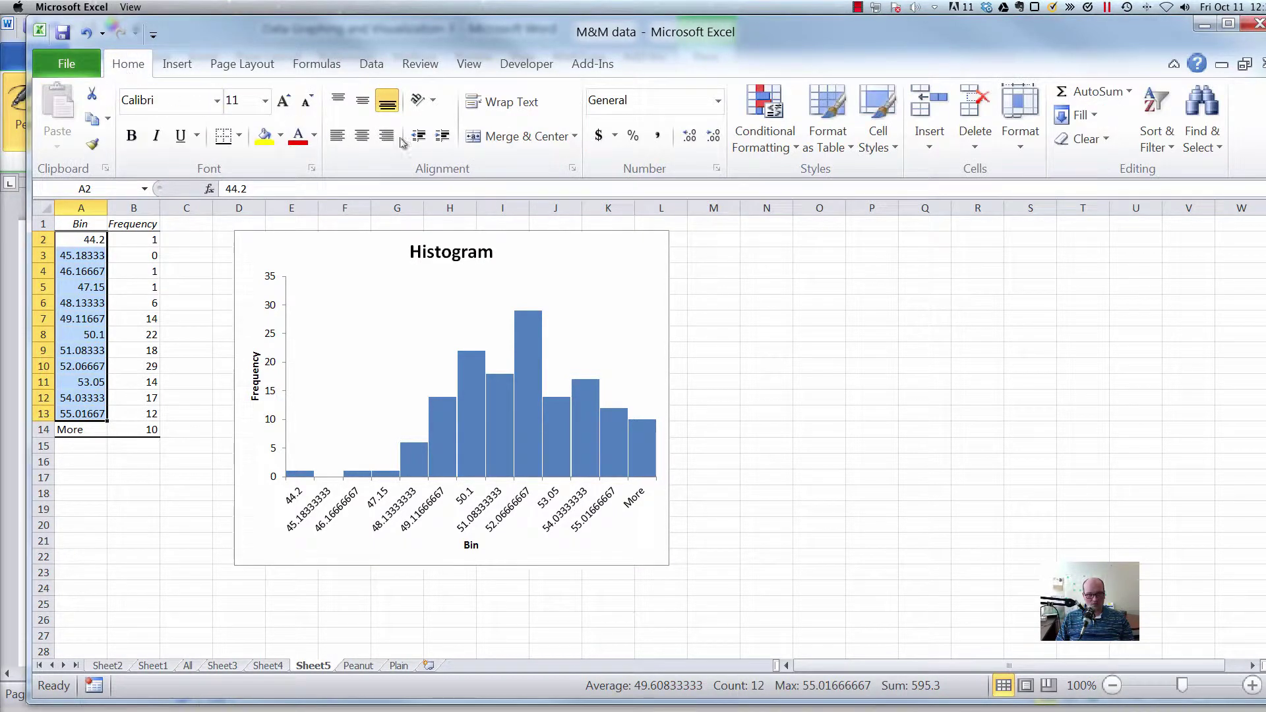
click(713, 139)
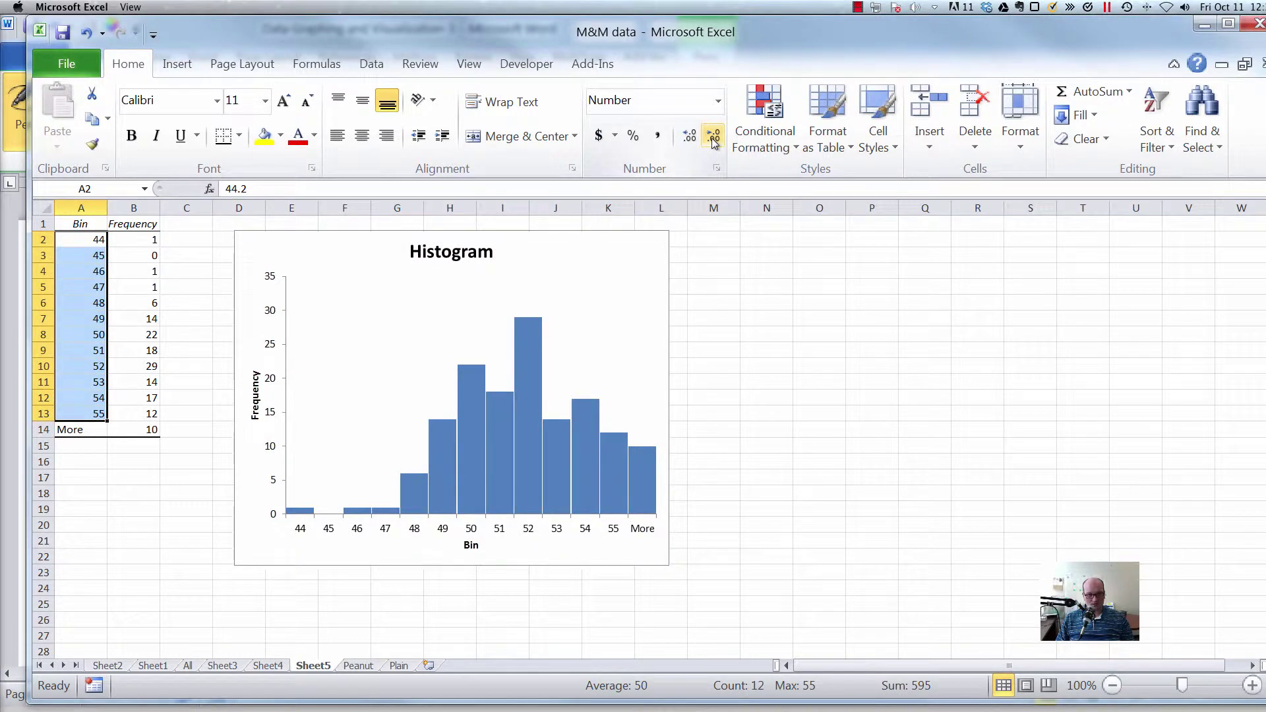
click(688, 137)
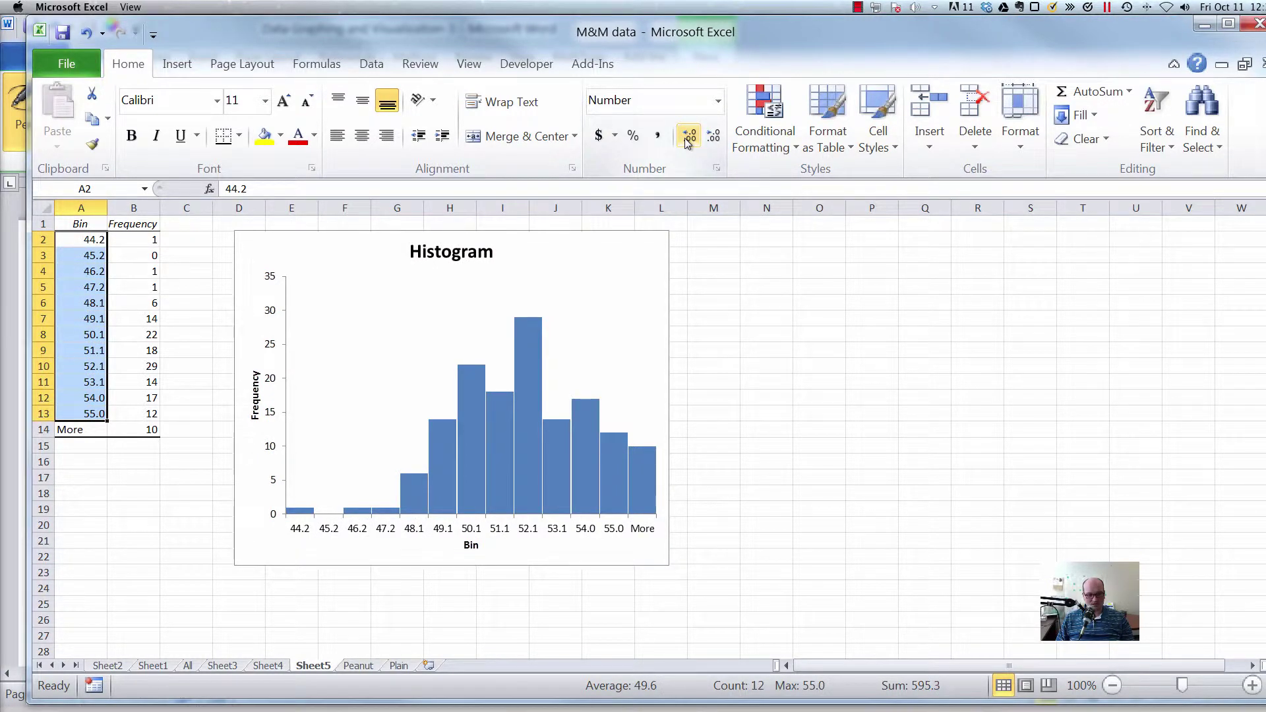
Inspect the first bins and their frequencies in A2:B3
click(186, 356)
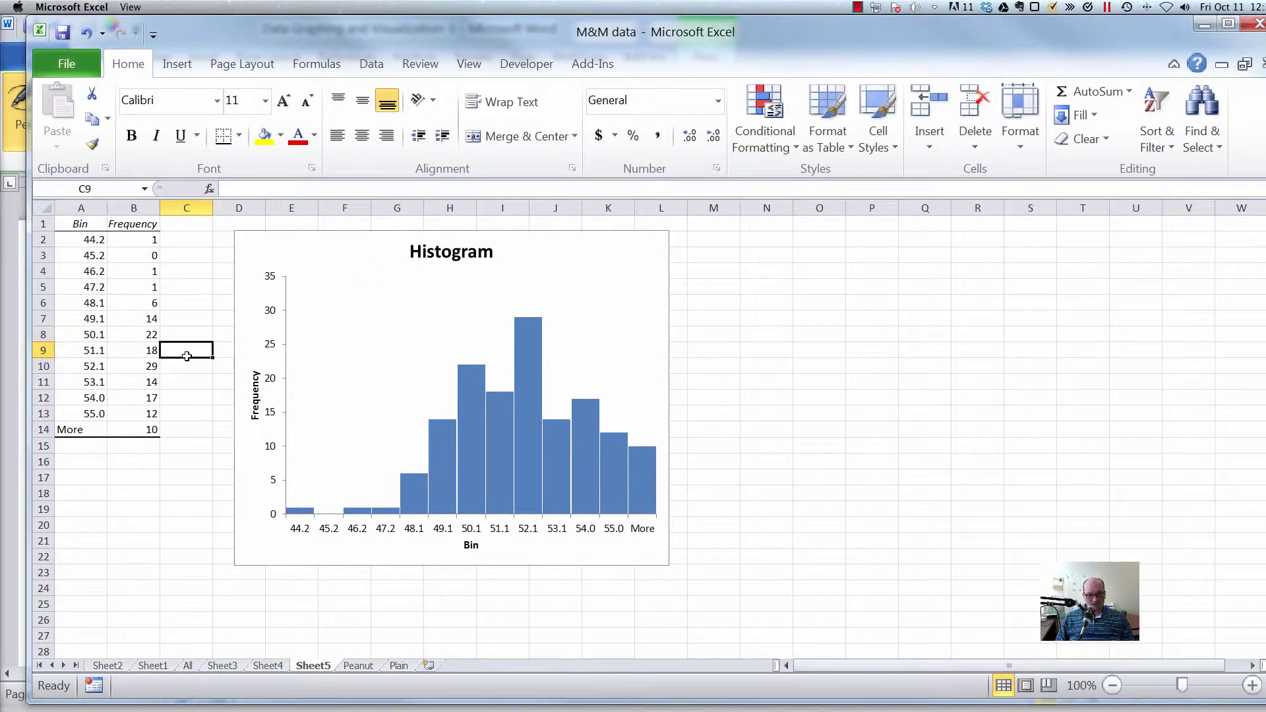
click(142, 242)
click(46, 241)
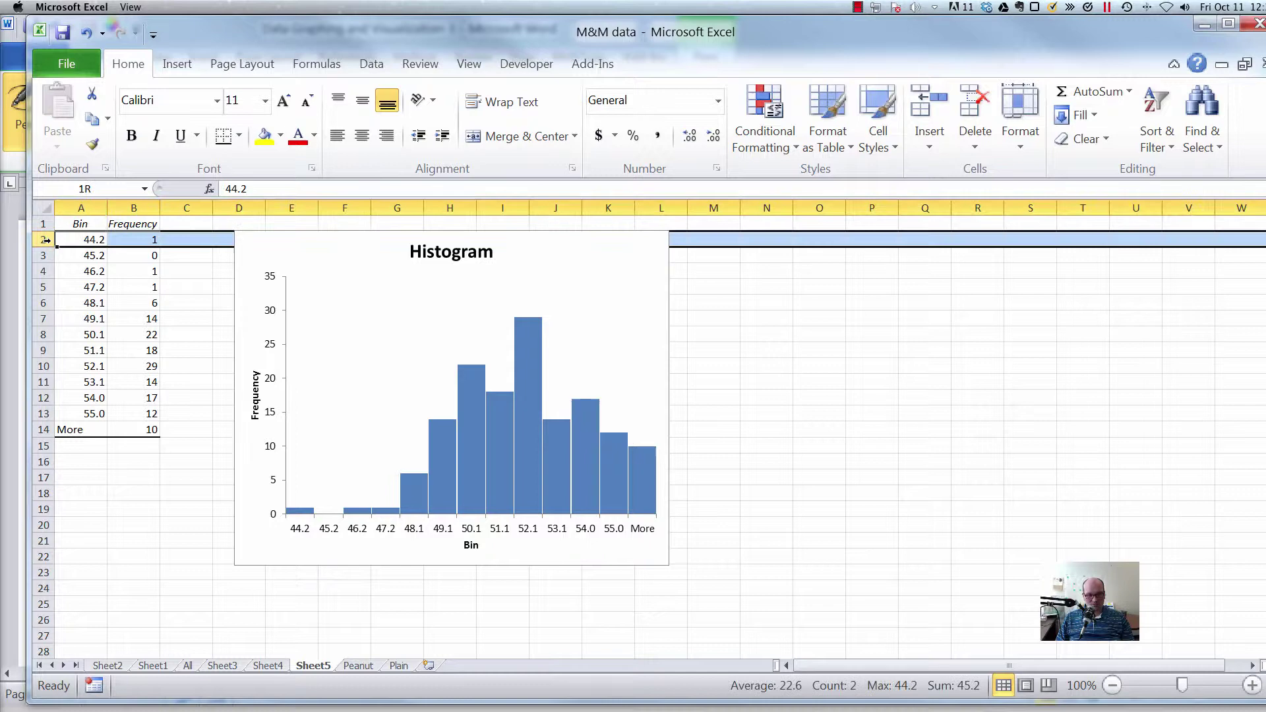
drag(97, 240, 131, 239)
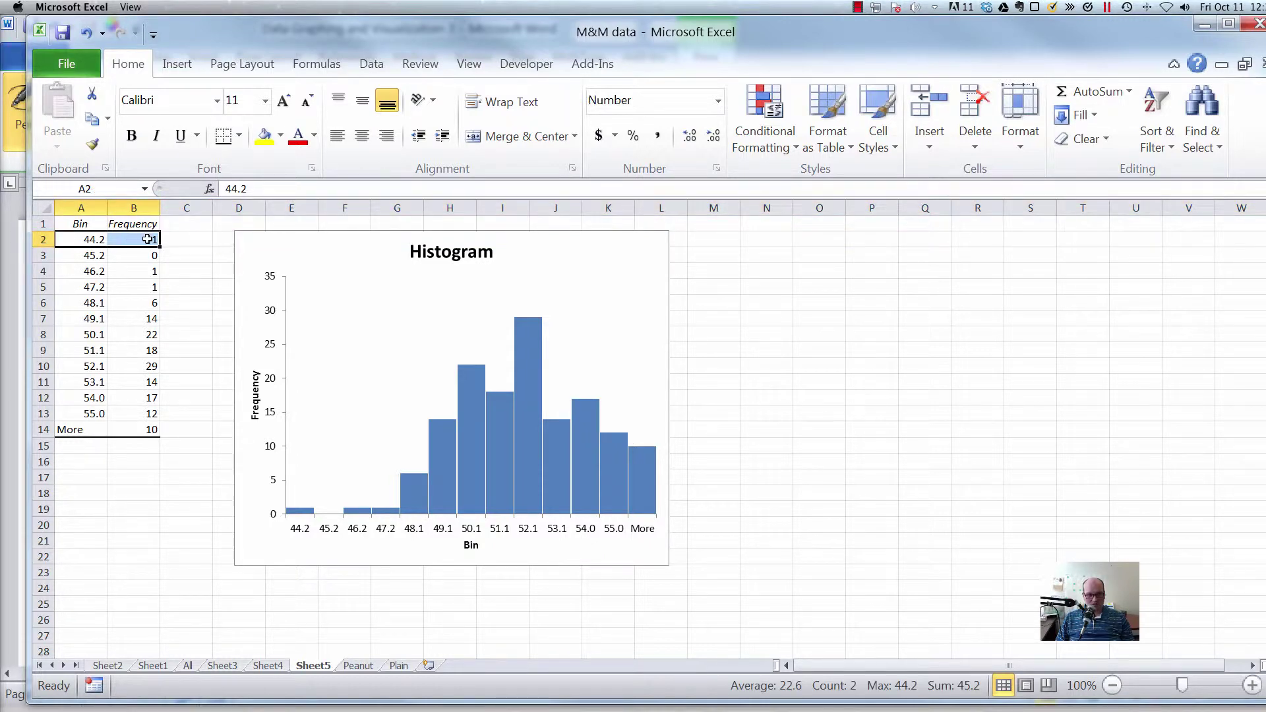
click(146, 239)
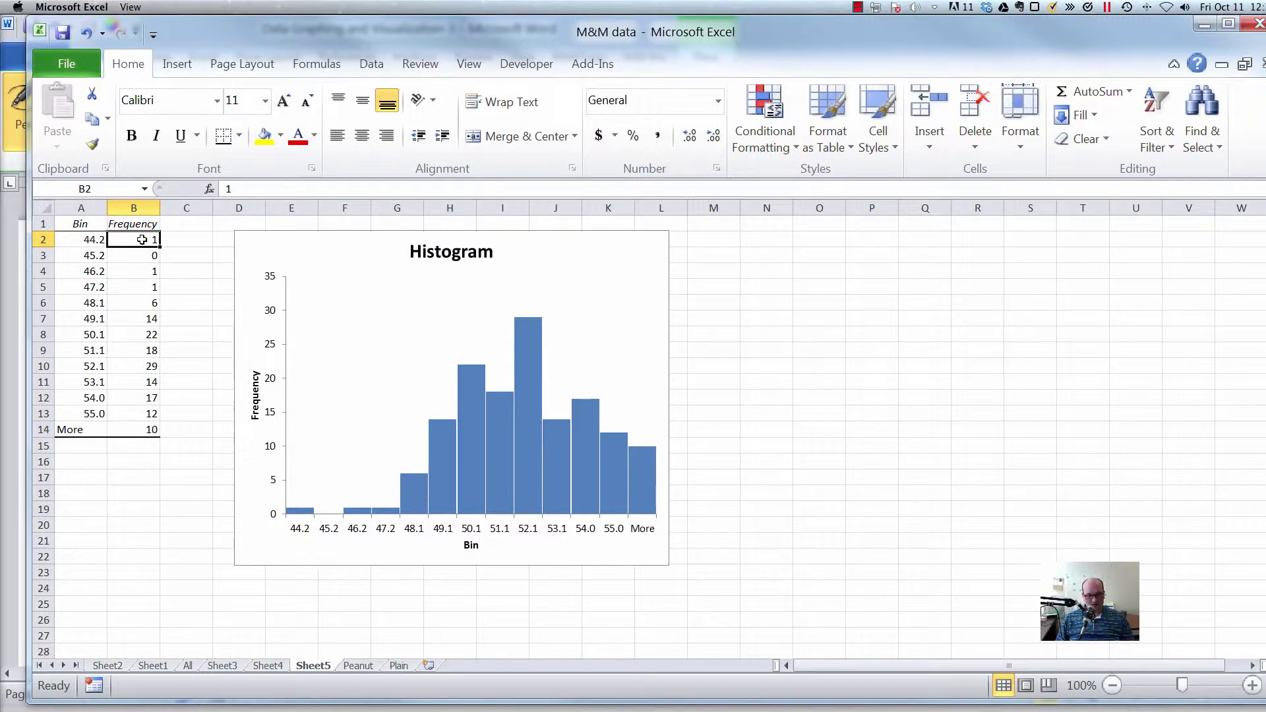
click(141, 256)
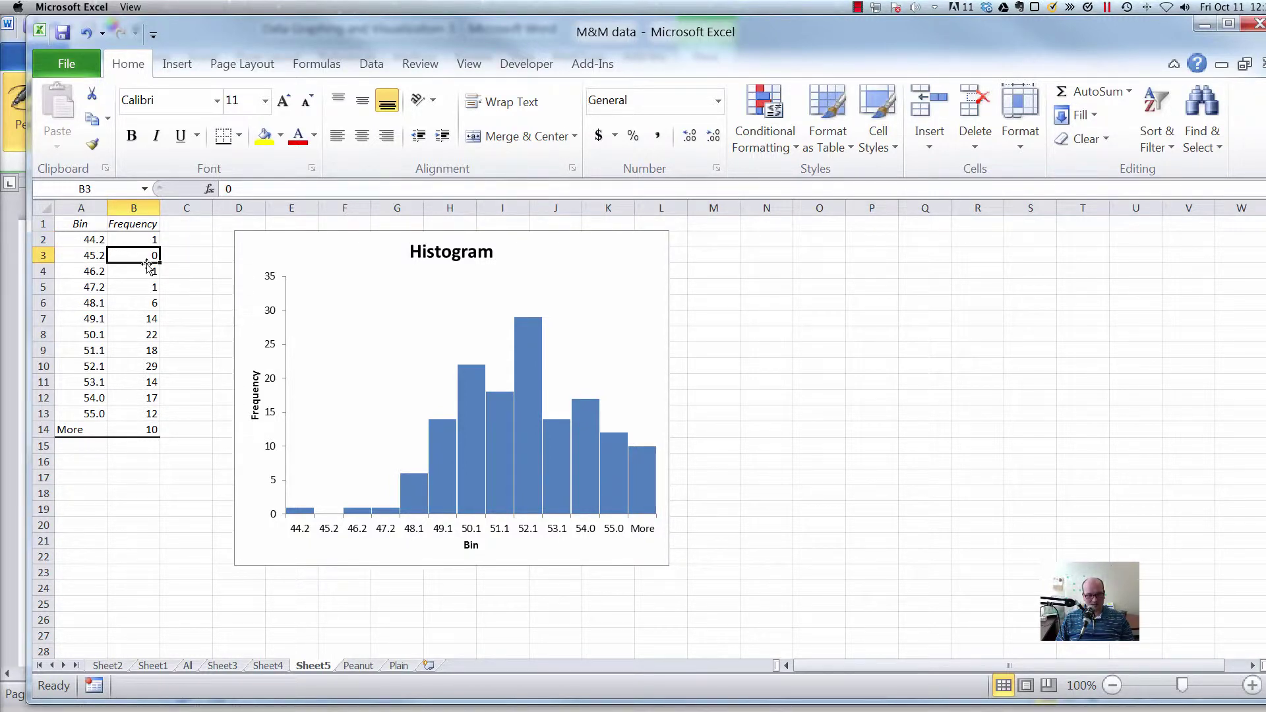
drag(96, 240, 118, 253)
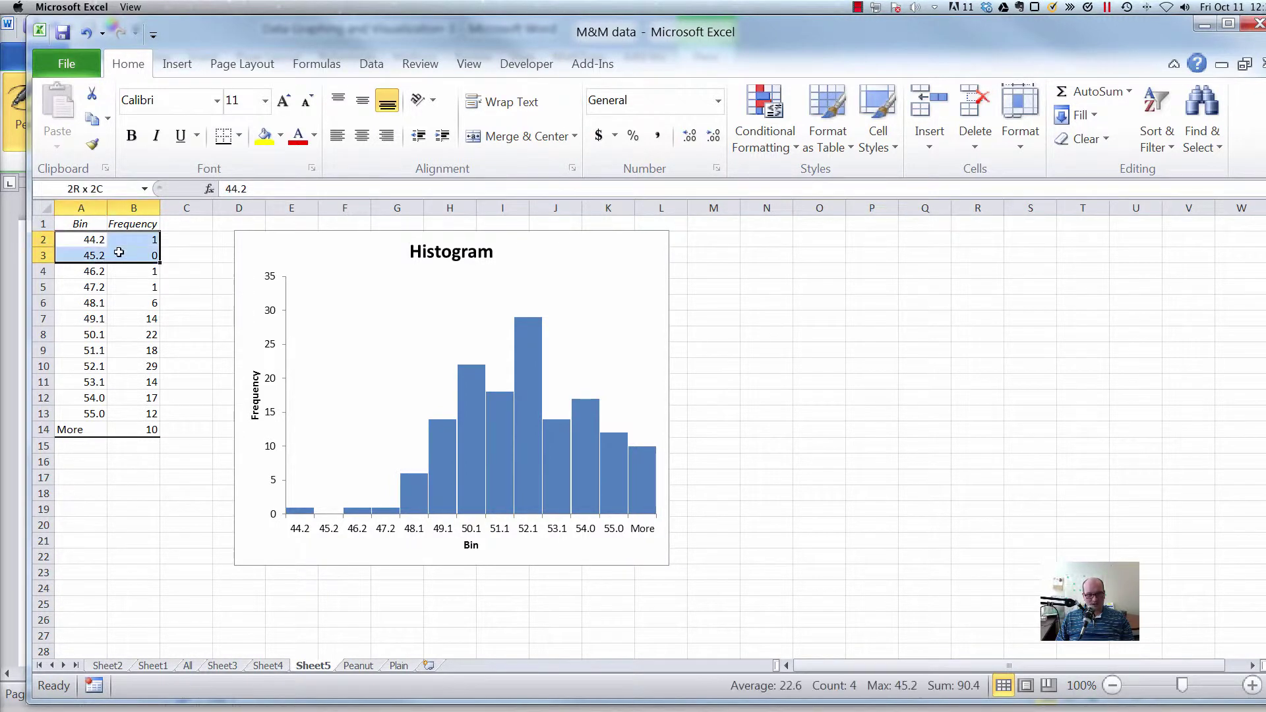
Change the 46.2 bin's frequency in B4 from 1 to 2
click(145, 271)
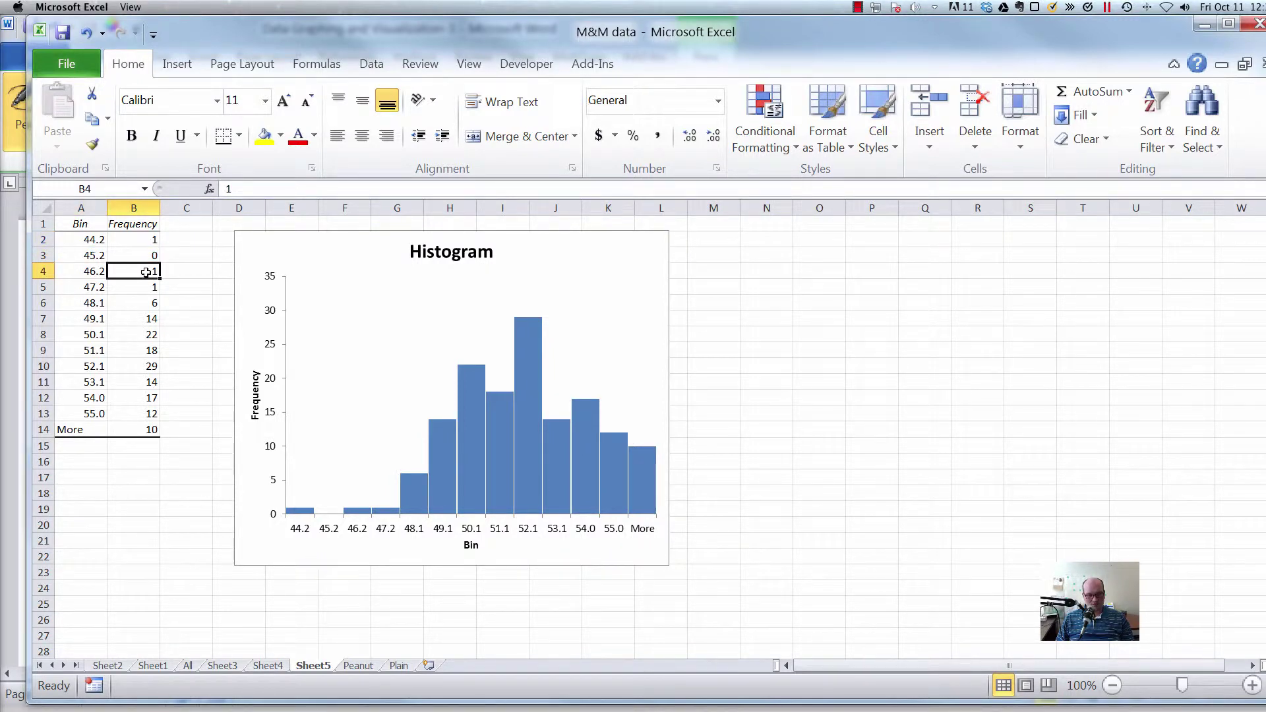
key(Up)
key(Up)
key(Down)
key(Down)
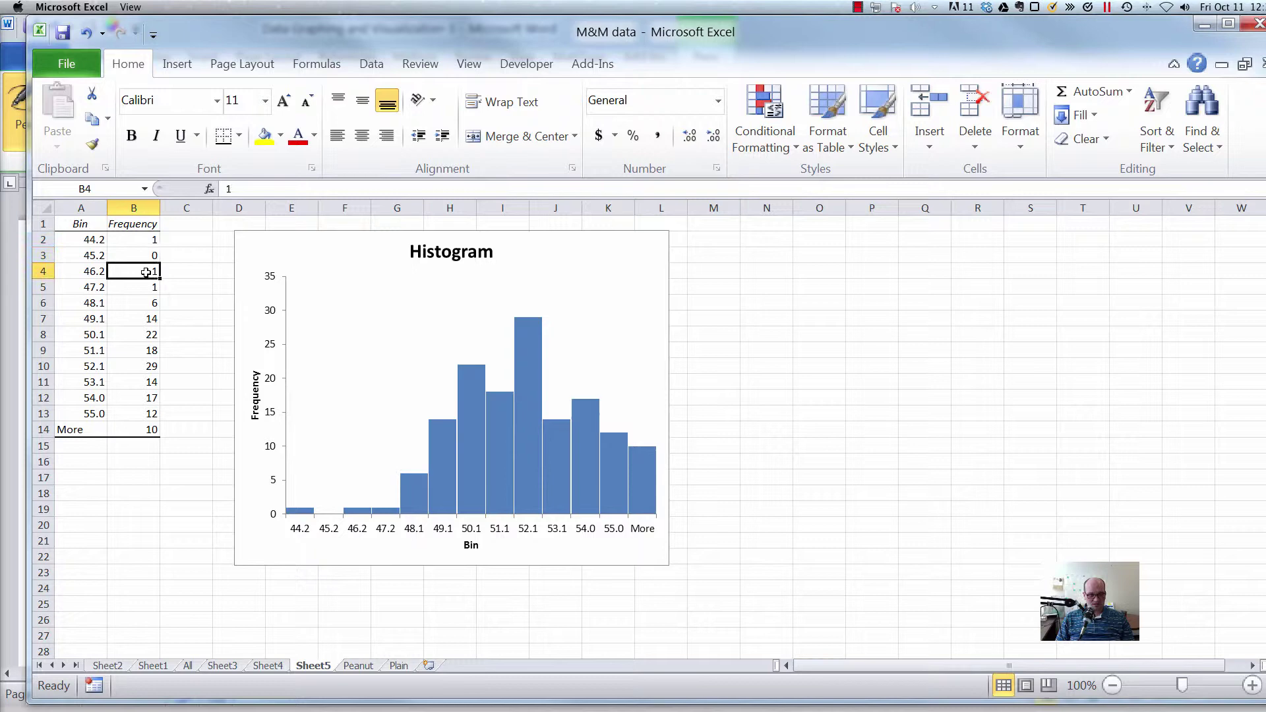
key(Up)
key(Up)
key(Down)
key(Down)
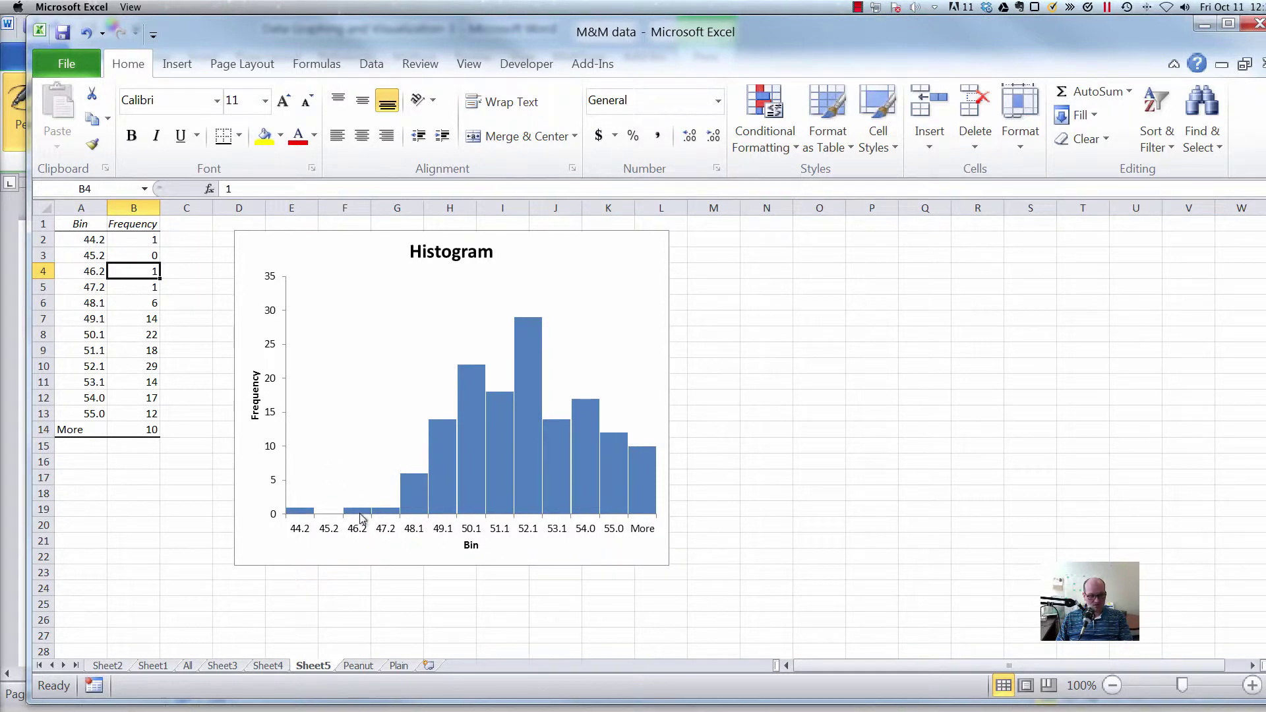
mouse_move(362, 519)
text(2)
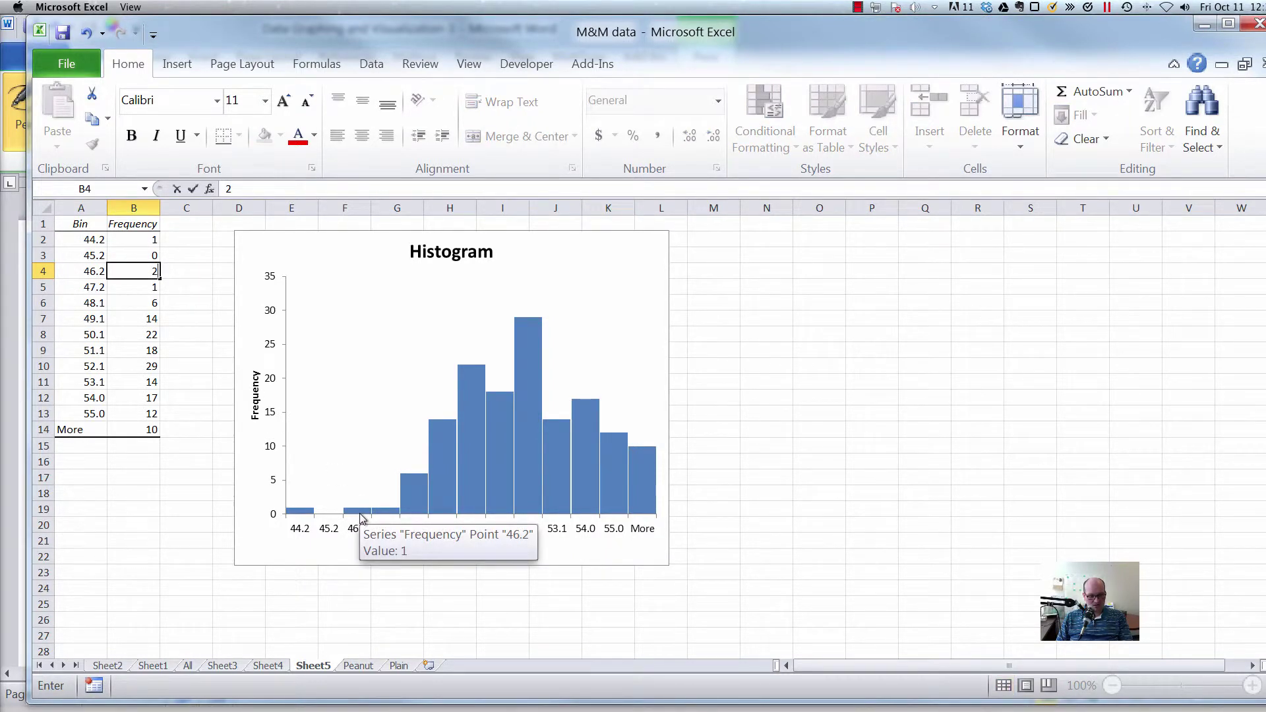
key(Return)
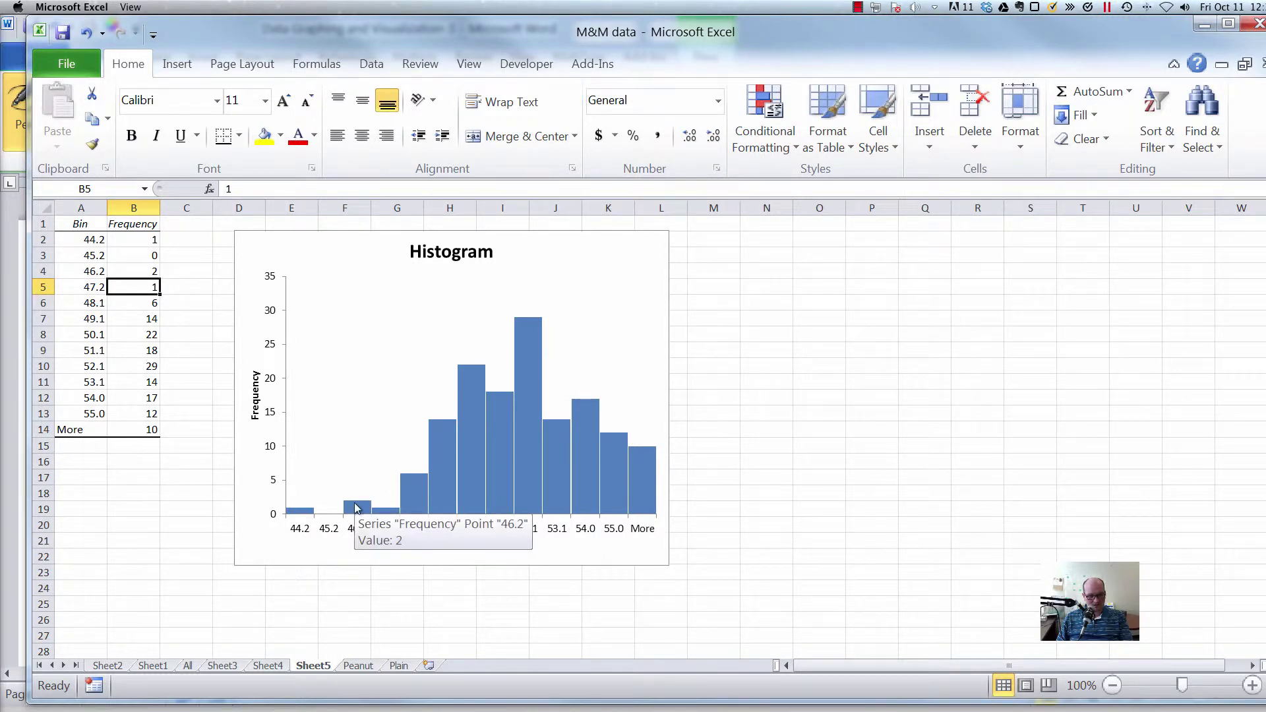
Delete rows 2 and 3 holding the 44.2 and 45.2 bins
click(38, 240)
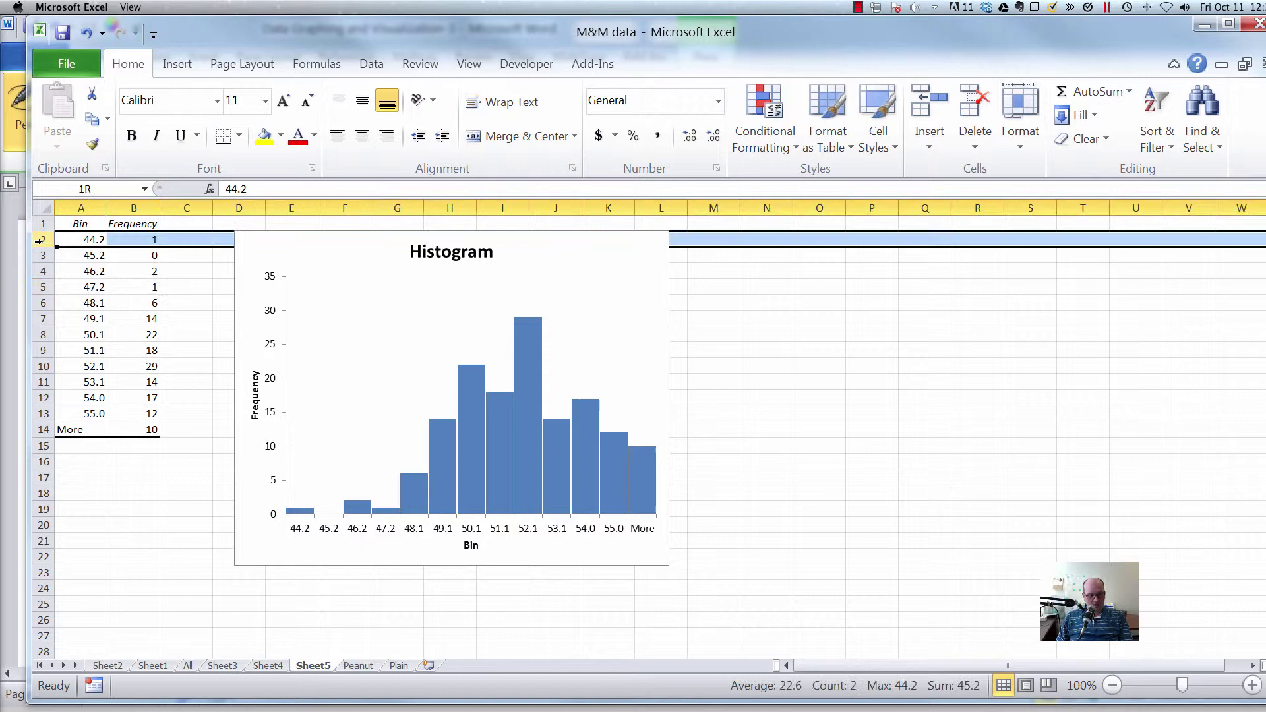
click(124, 269)
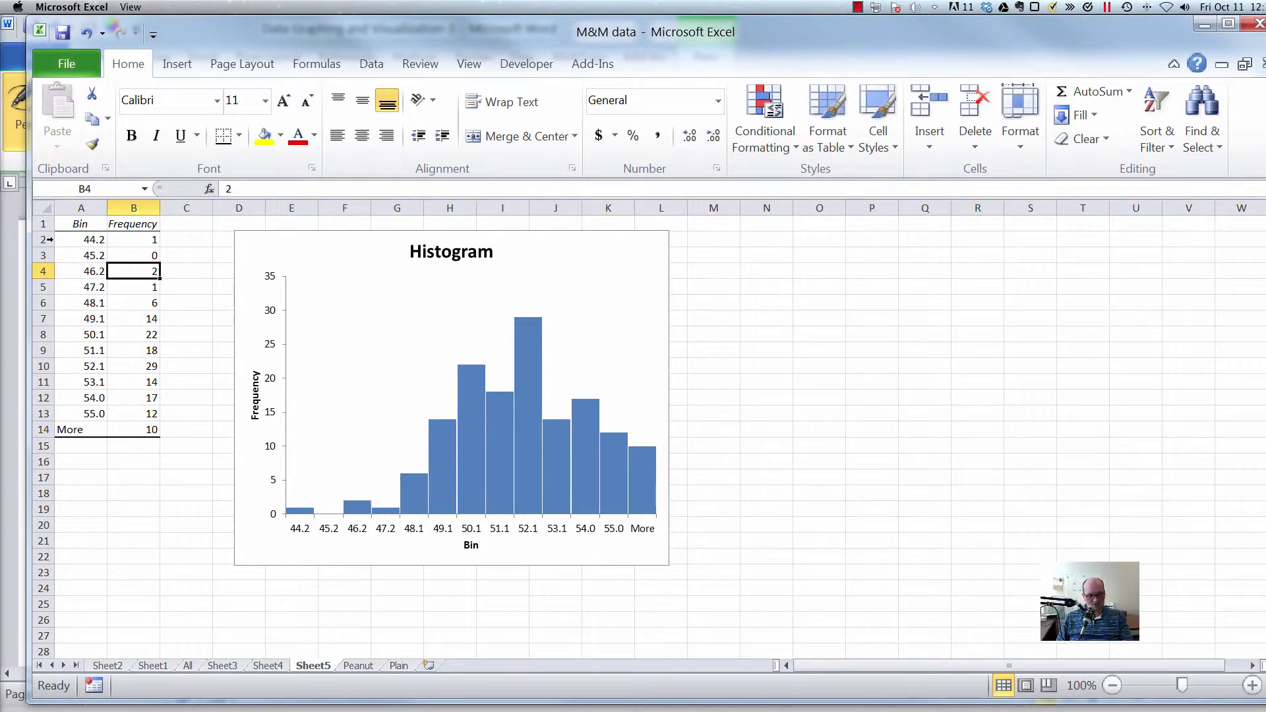
mouse_move(47, 240)
mouse_down()
mouse_move(46, 270)
mouse_move(45, 250)
mouse_up()
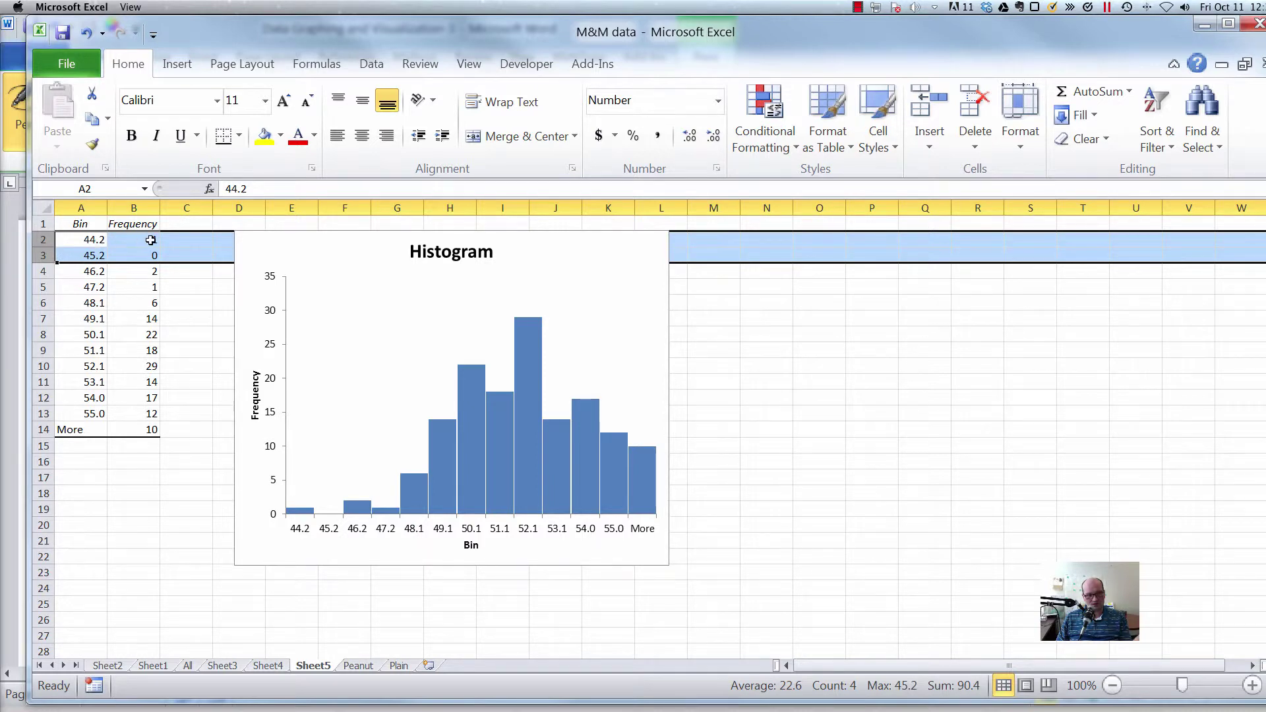
right_click(49, 255)
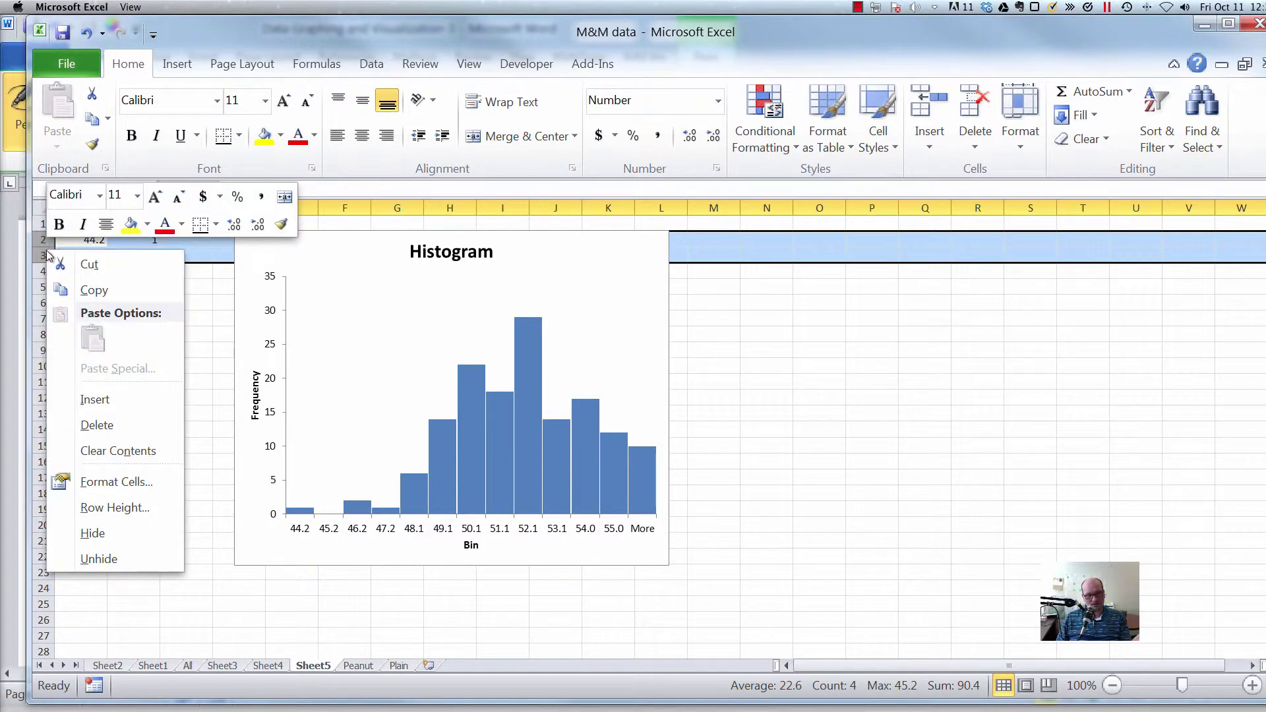
click(132, 428)
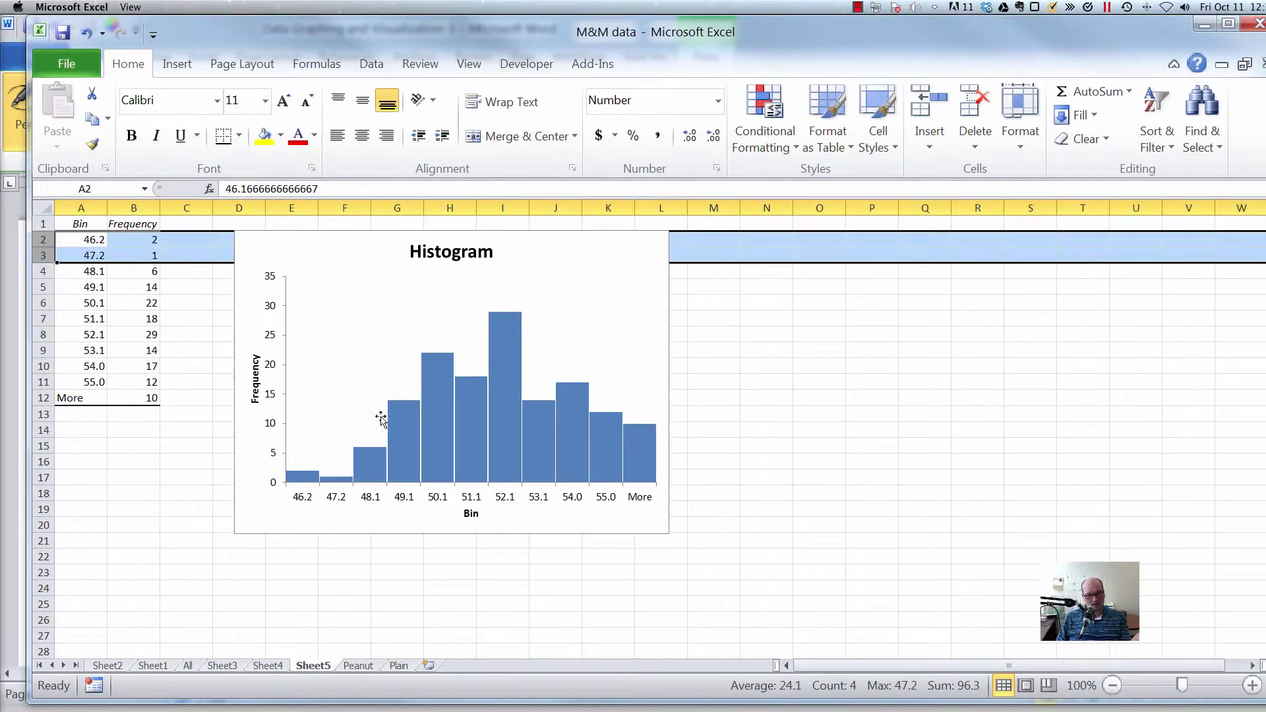
click(652, 346)
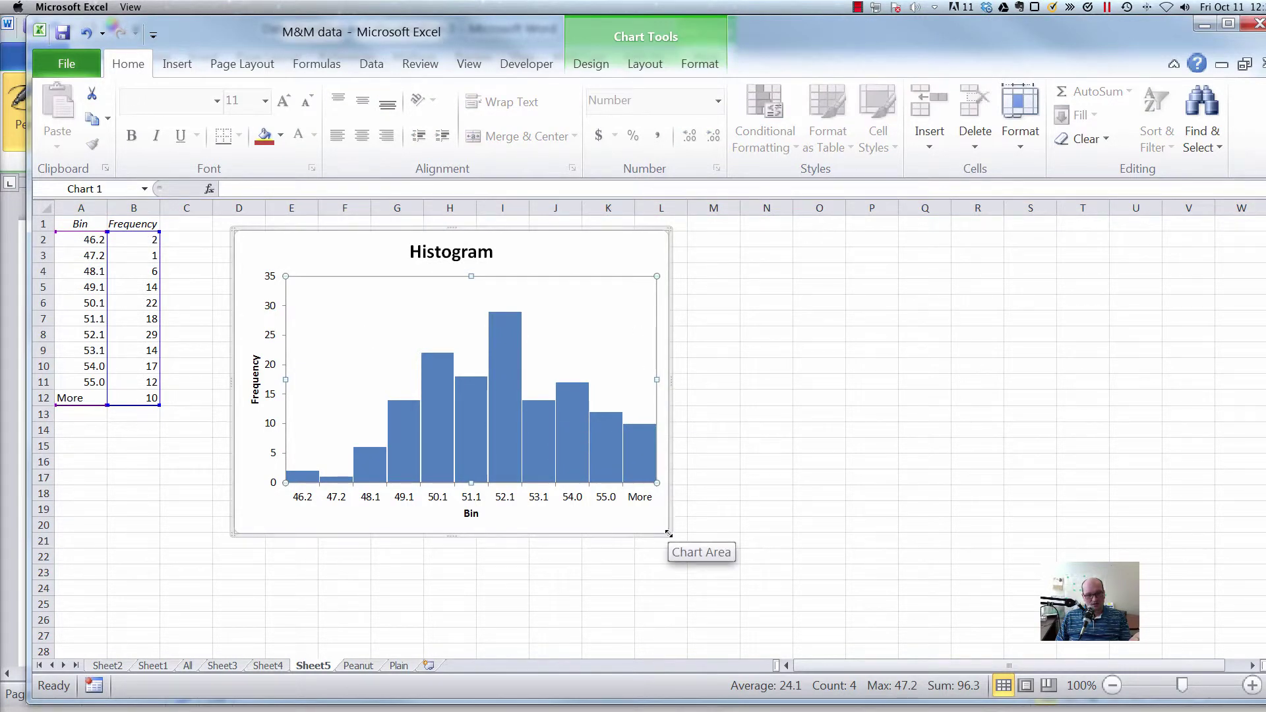
Enlarge the chart and rename the Bin axis title to 'Weight of M&M Bags'
drag(668, 537, 733, 582)
click(505, 561)
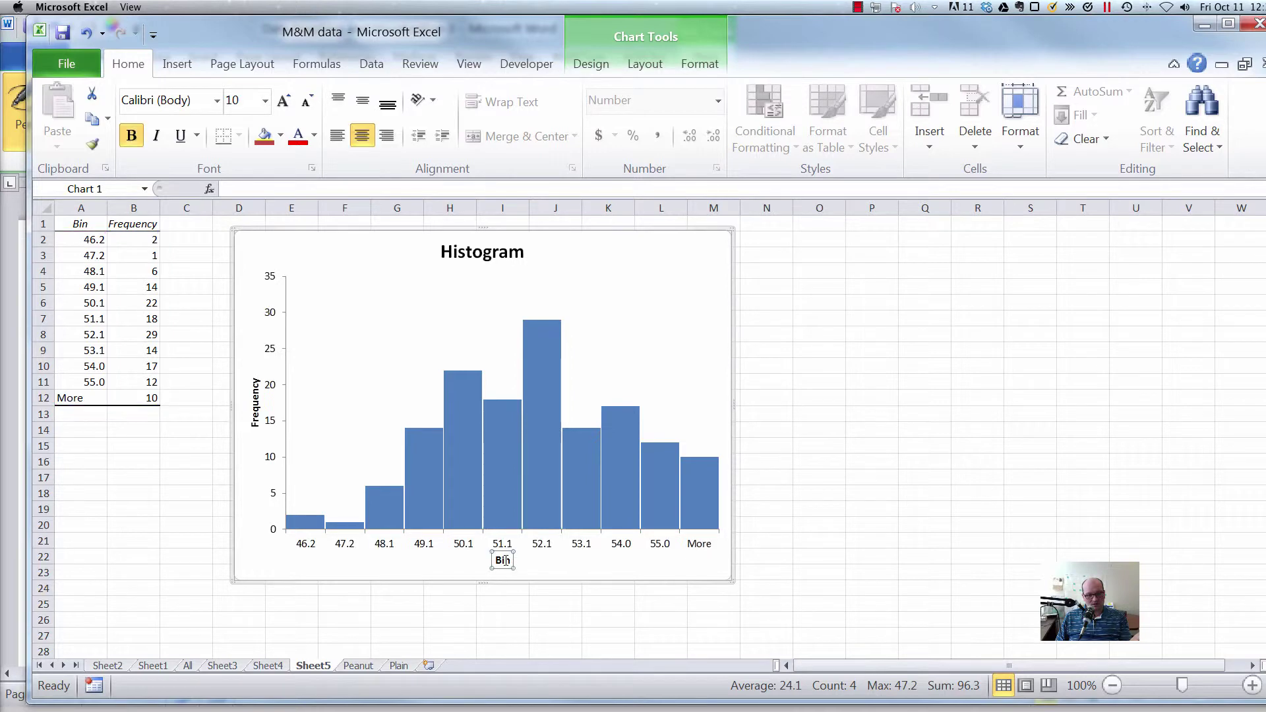
drag(511, 561, 461, 560)
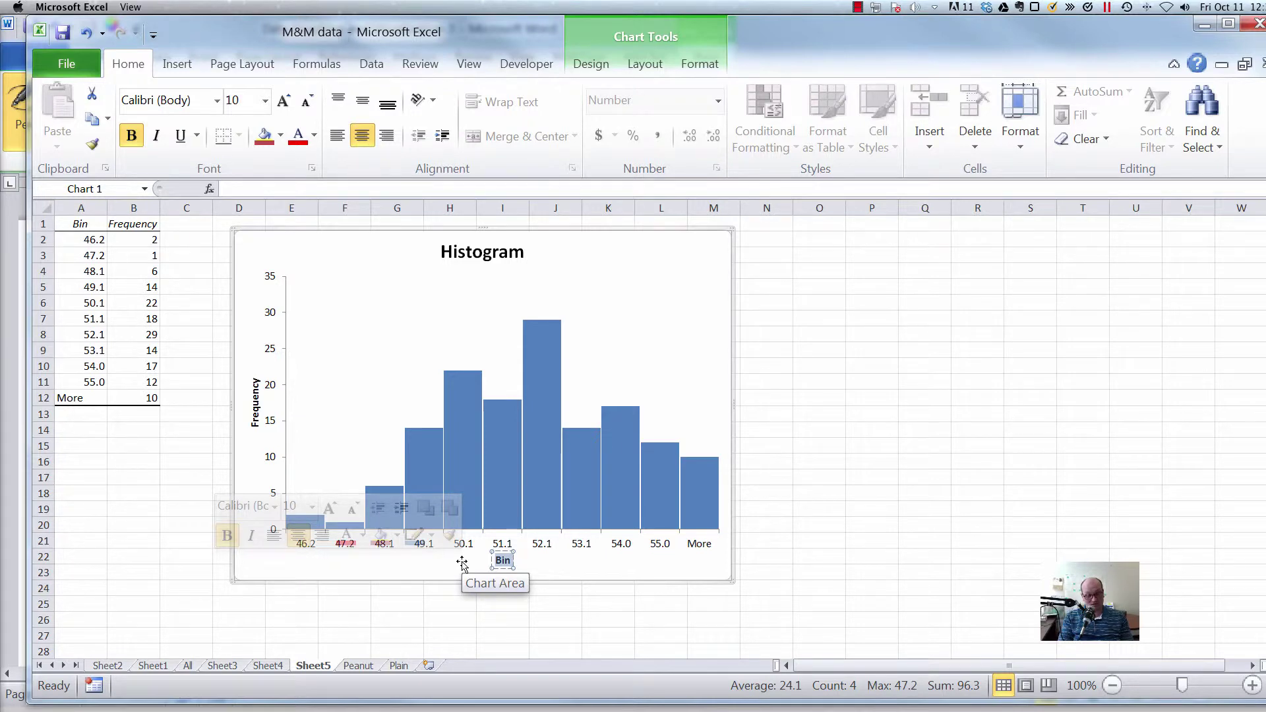
text(We)
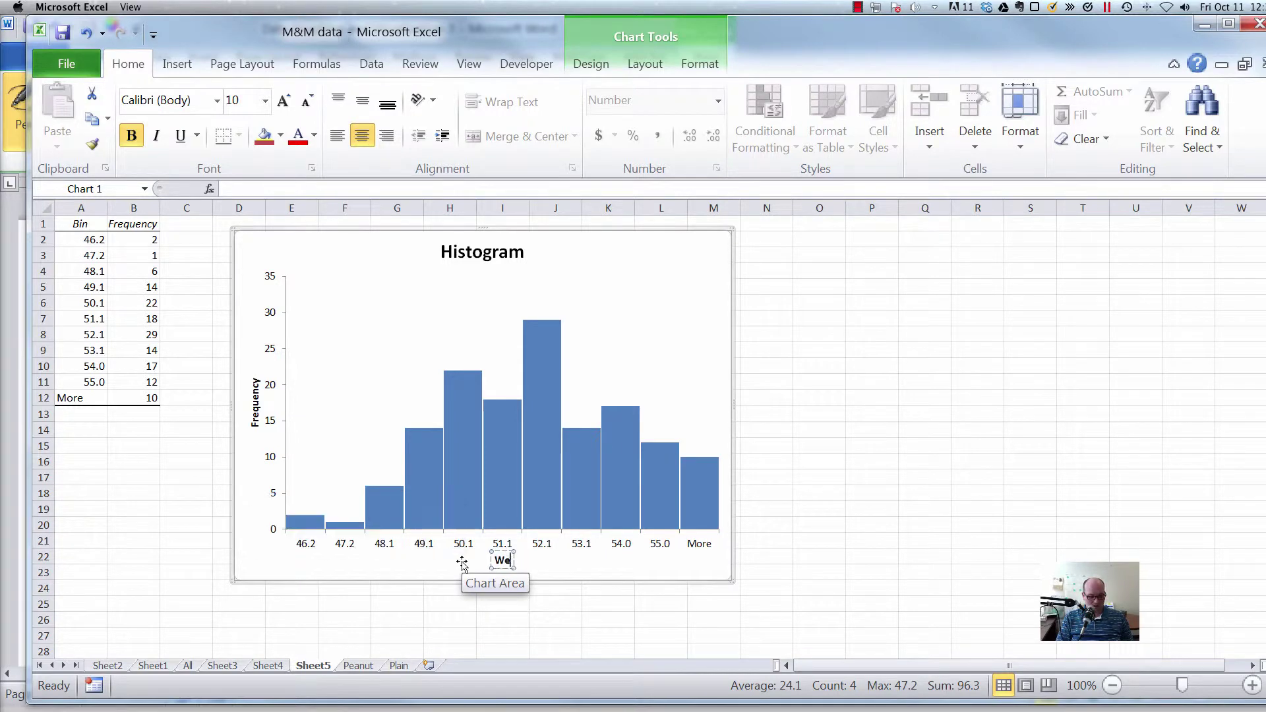
text(ight of M&M)
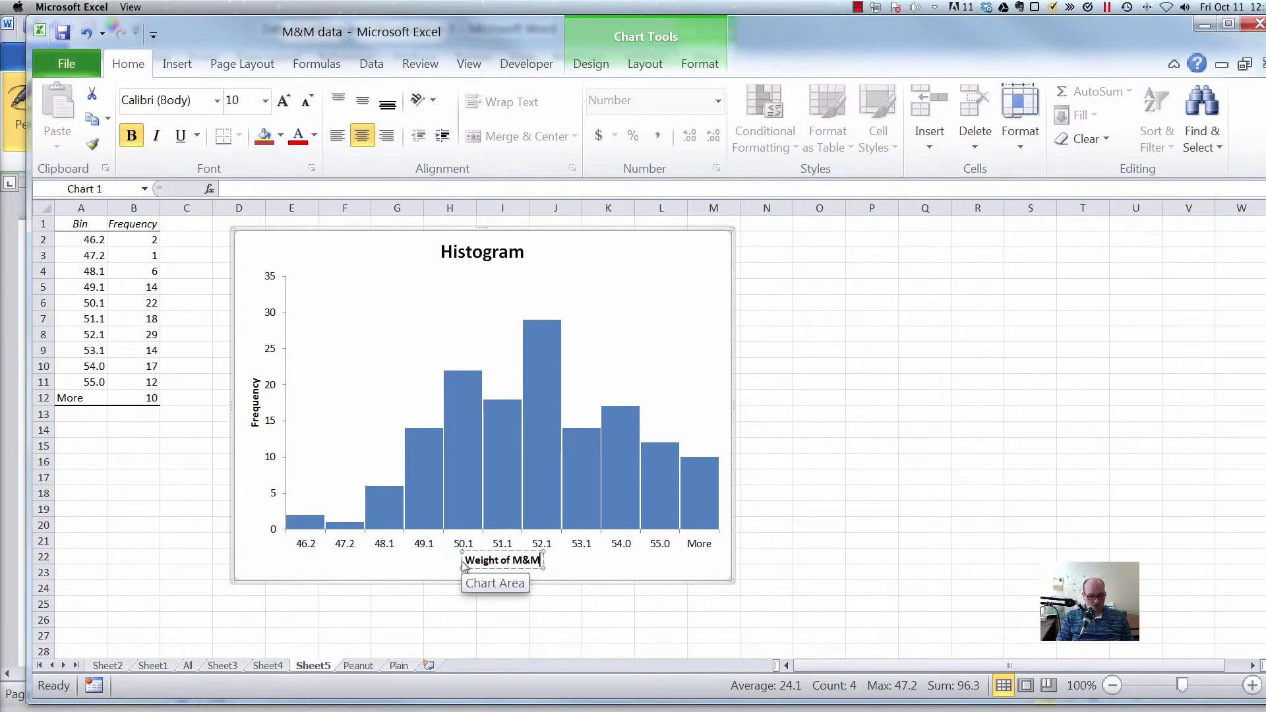
text( Bags)
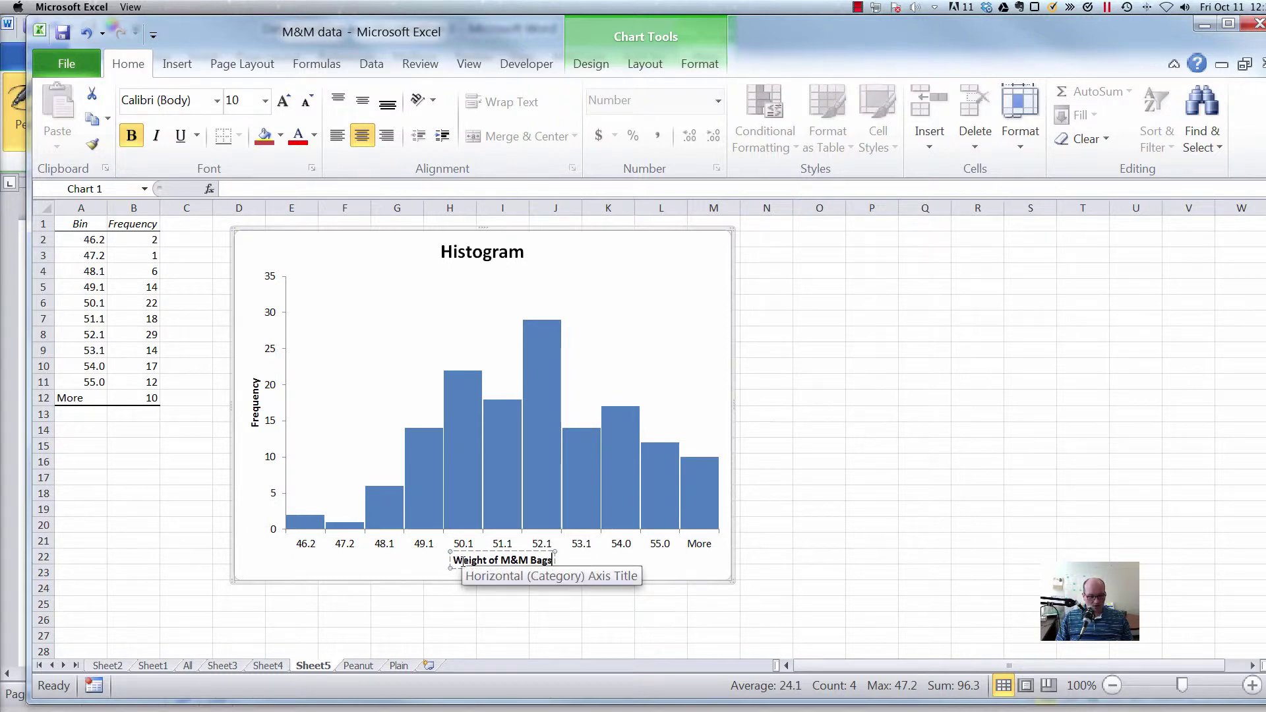
click(461, 261)
Change the chart title to 'Histogram of M&M Bag Weights'
click(521, 251)
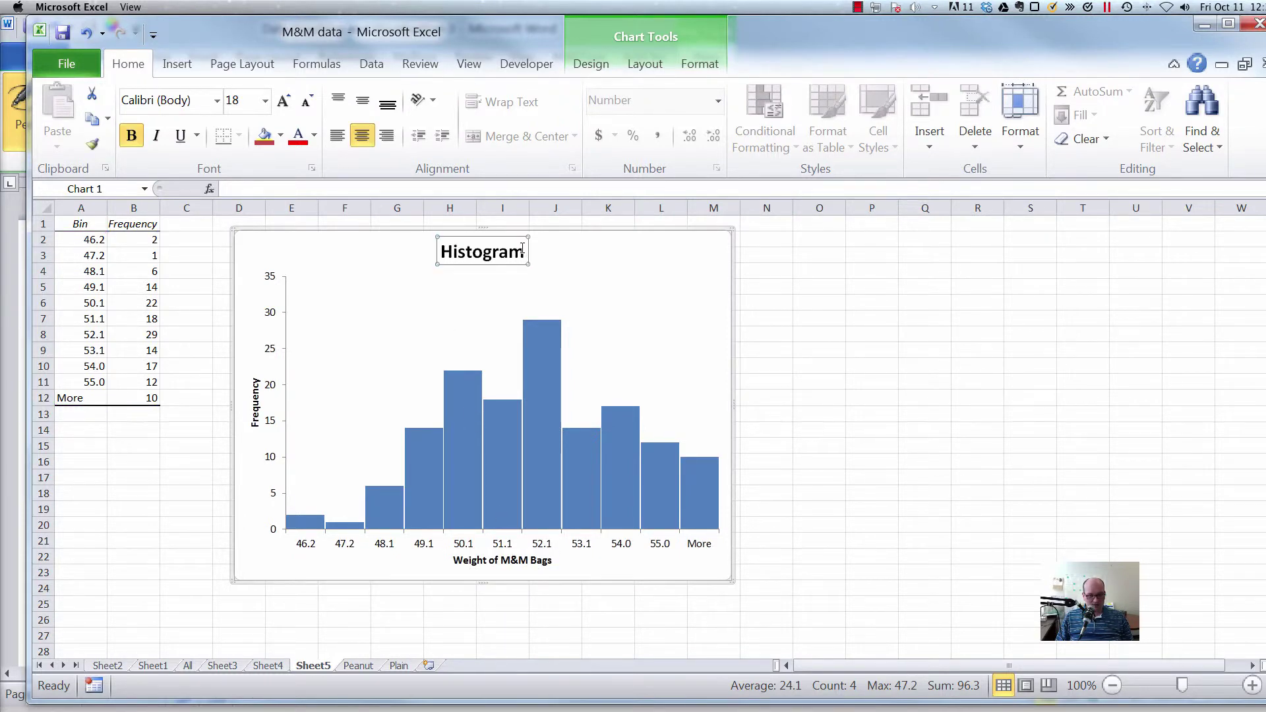
click(522, 252)
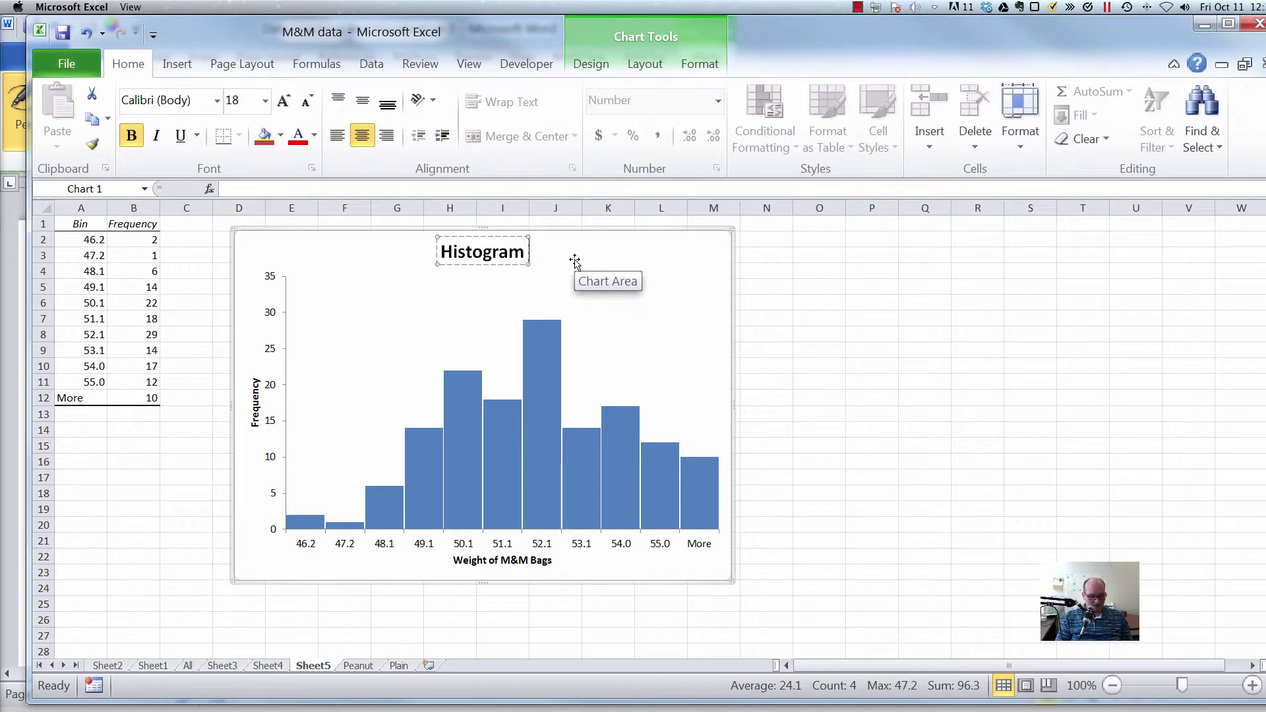
text(of M&M)
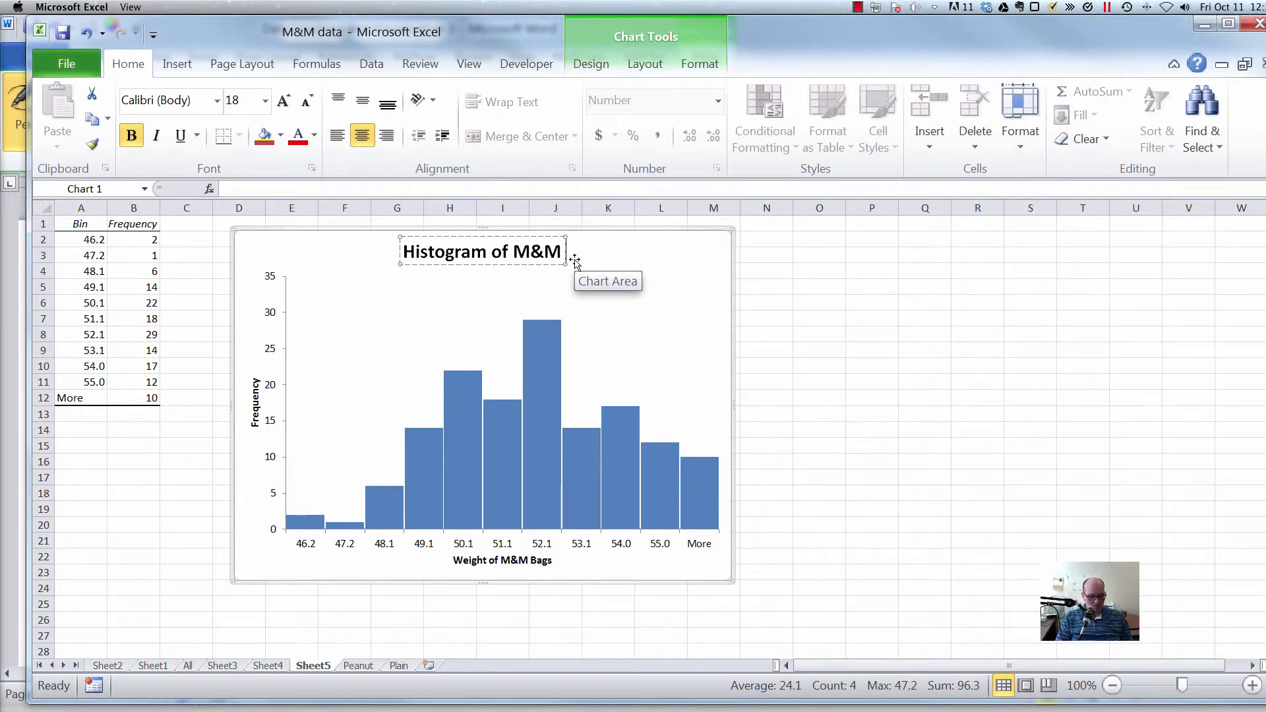
text( Bags)
key(Return)
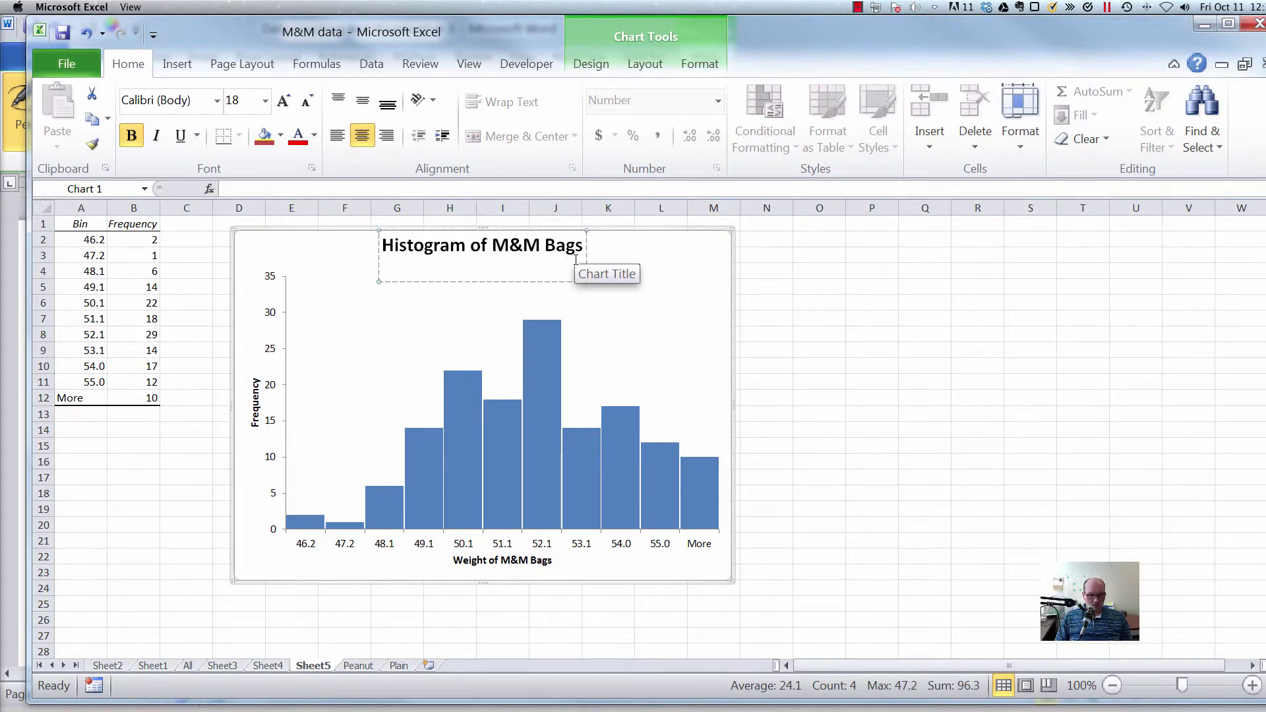
key(BackSpace)
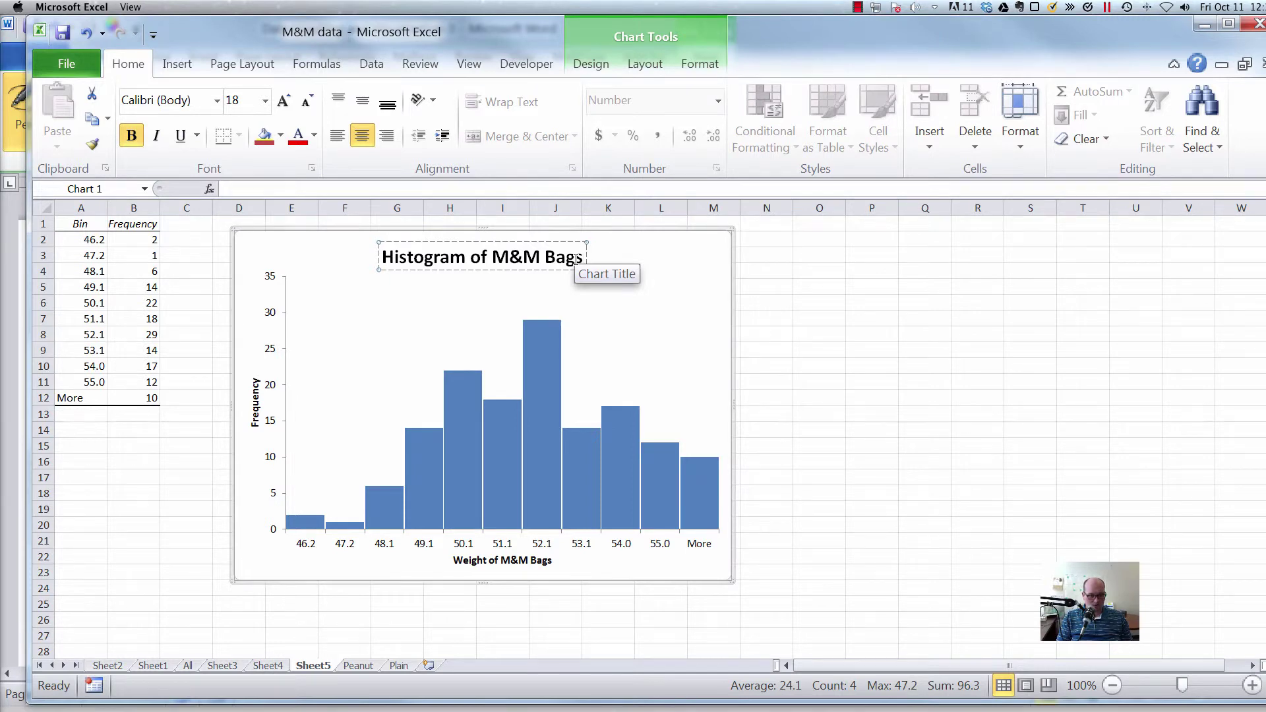
key(BackSpace)
text(Weights)
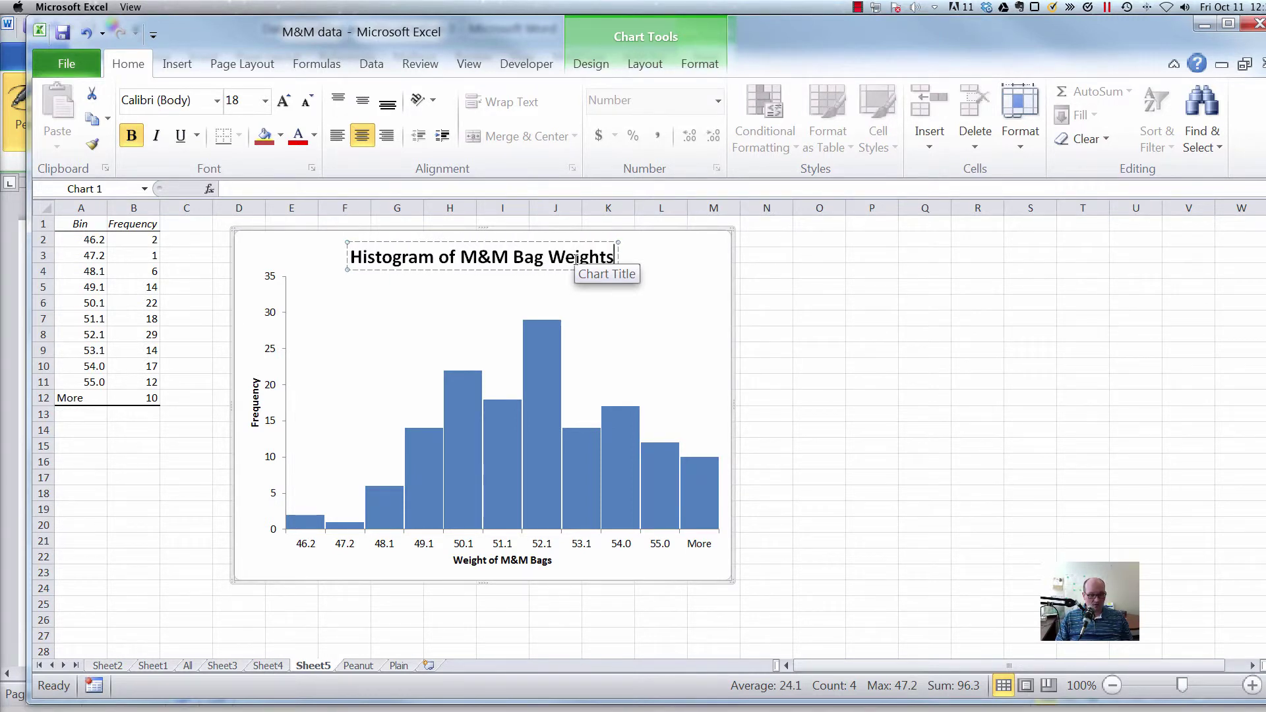
click(257, 403)
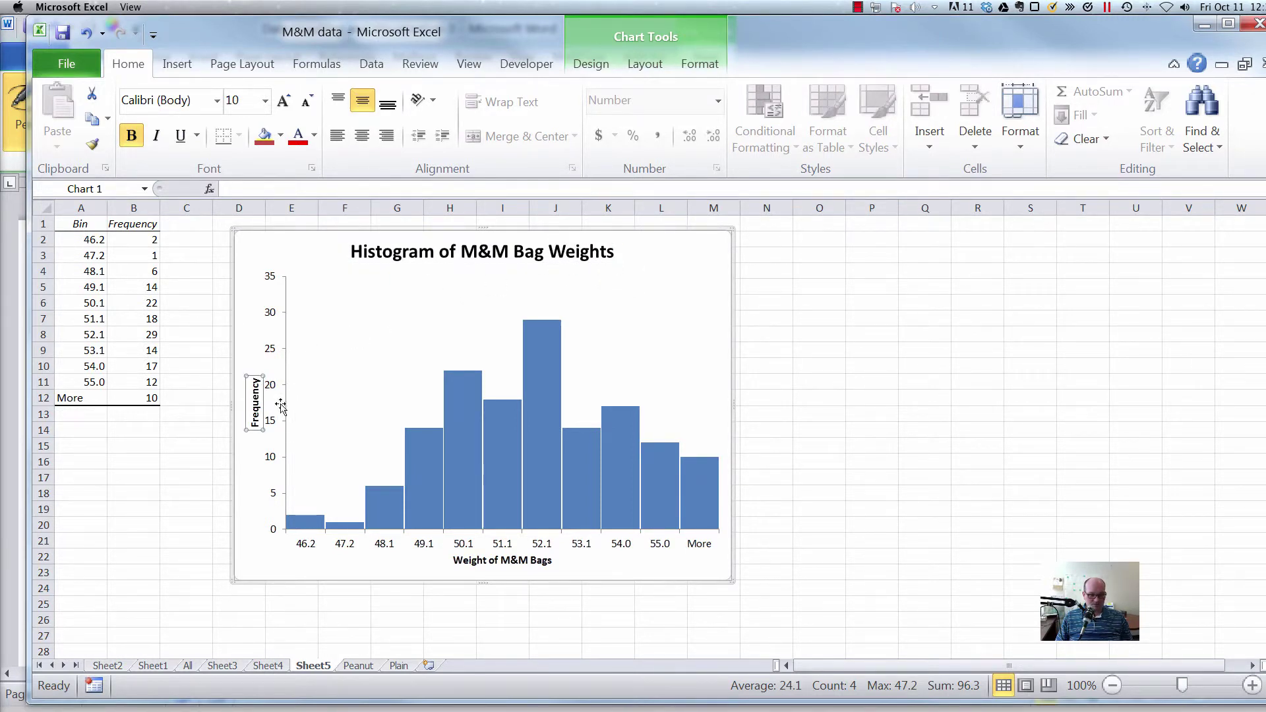
click(667, 339)
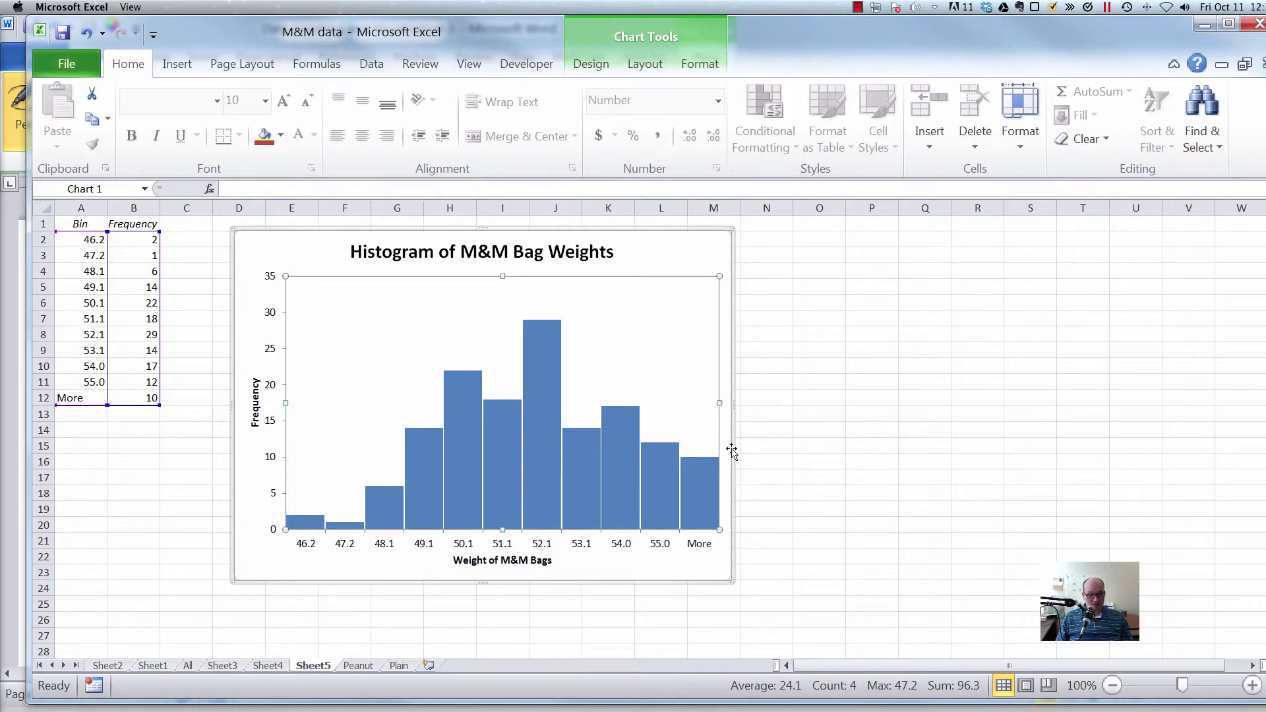
Enlarge the 'Histogram of M&M Bag Weights' chart on Sheet5 by dragging its bottom-right corner outward
click(712, 577)
drag(730, 580, 773, 612)
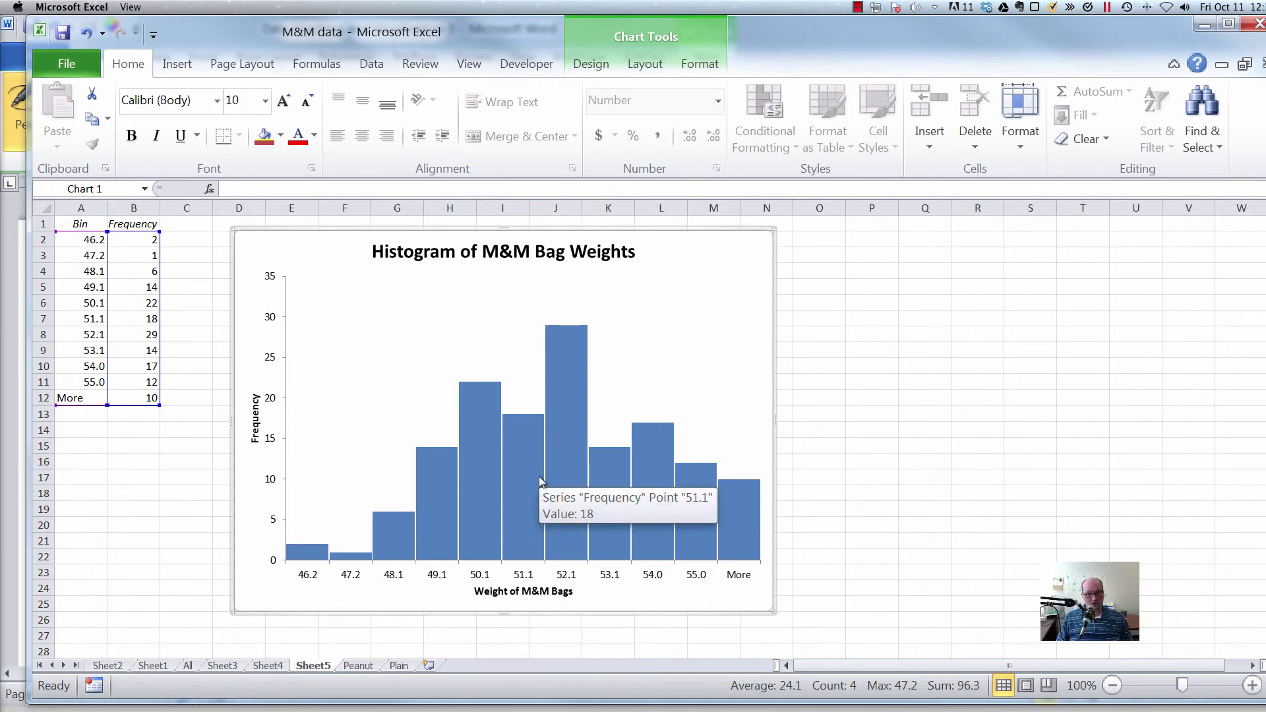
click(858, 8)
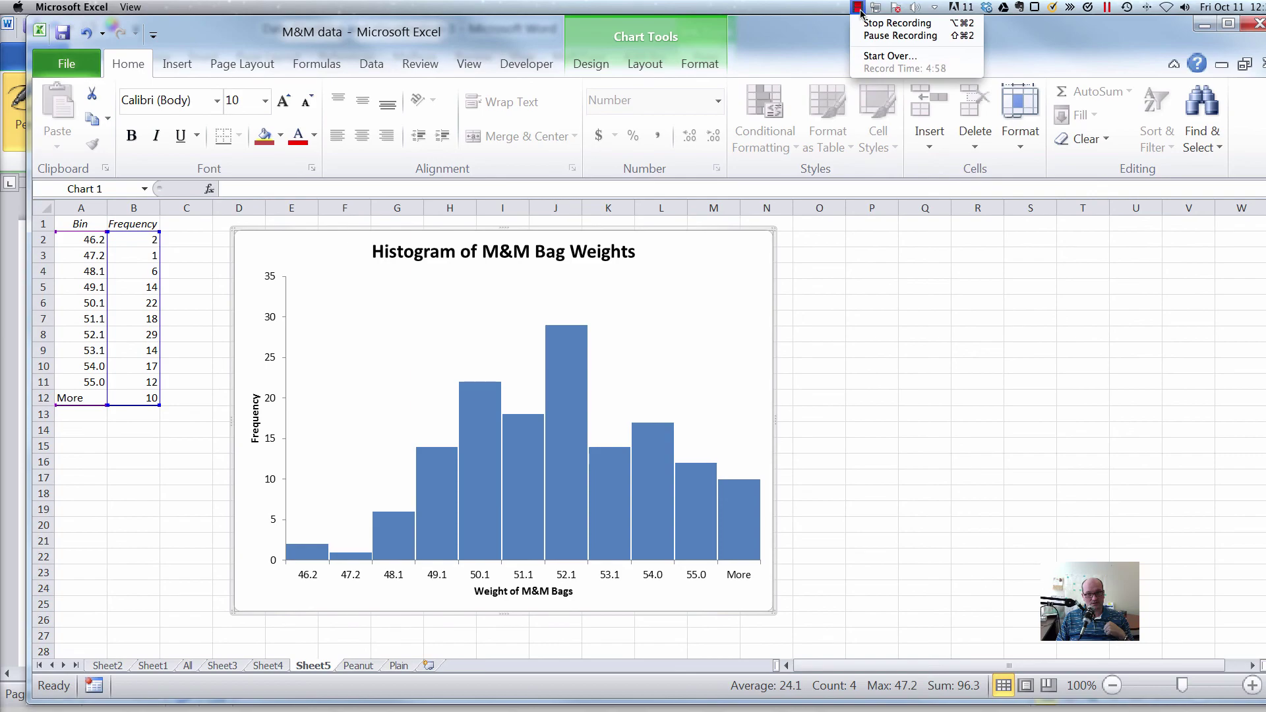